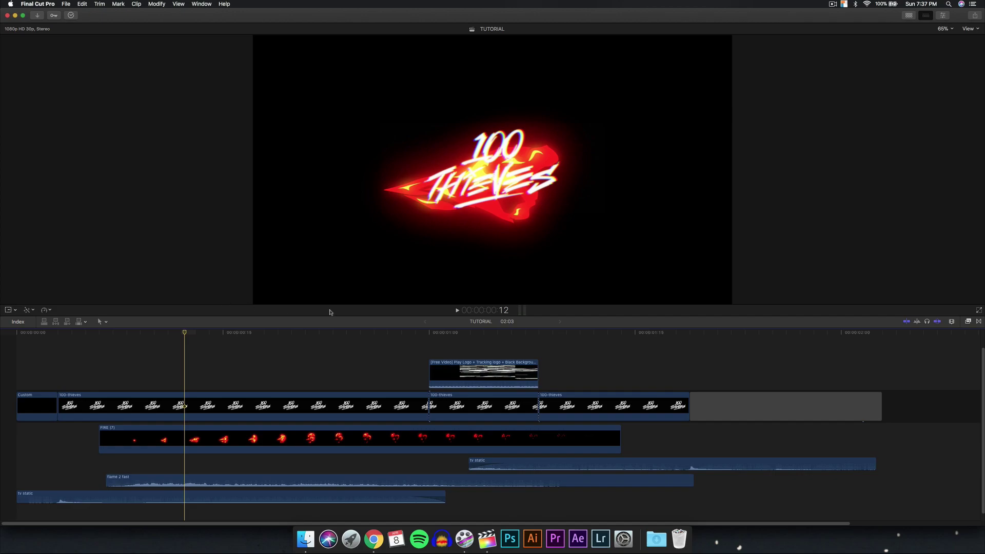
# - Scrub through the finished 100 Thieves logo animation in the timeline, viewing the flame around frame 23
pyautogui.click(433, 332)
pyautogui.click(341, 333)
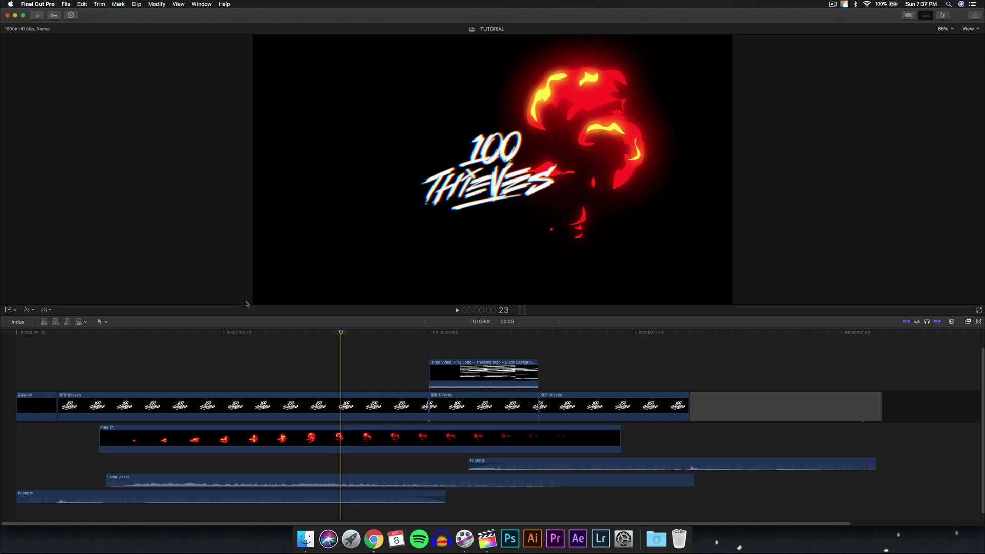
pyautogui.moveTo(172, 337); pyautogui.dragTo(345, 334)
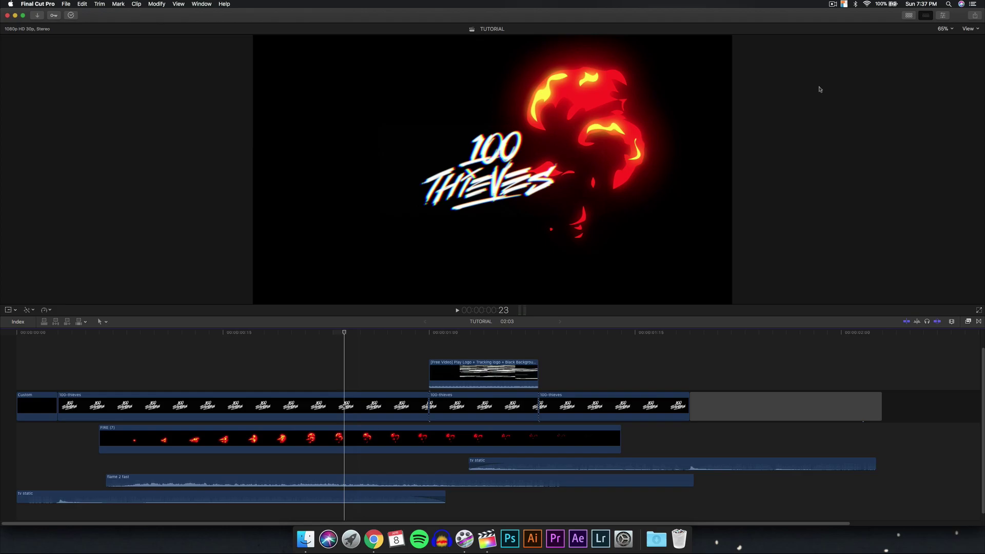
# - Show the media browser and look over the three FIRE clips, the tv static and flame 2 fast sounds, and the 100-thieves clip
pyautogui.click(909, 15)
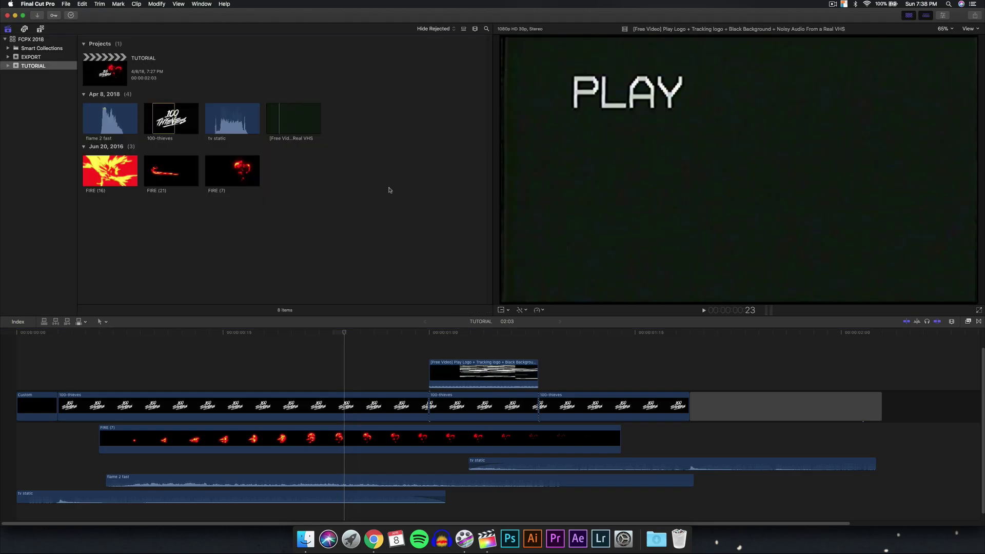
pyautogui.moveTo(329, 196); pyautogui.dragTo(119, 180)
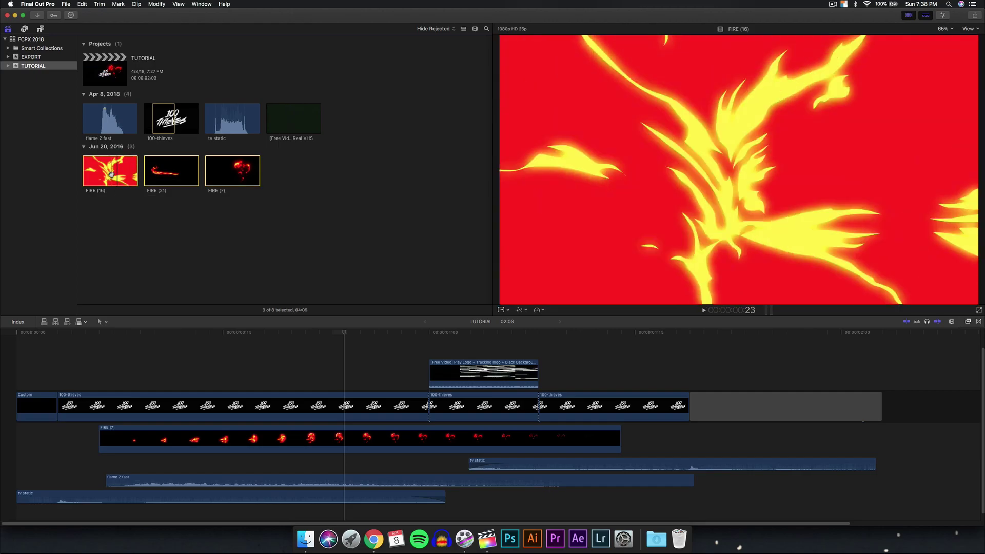
pyautogui.click(217, 211)
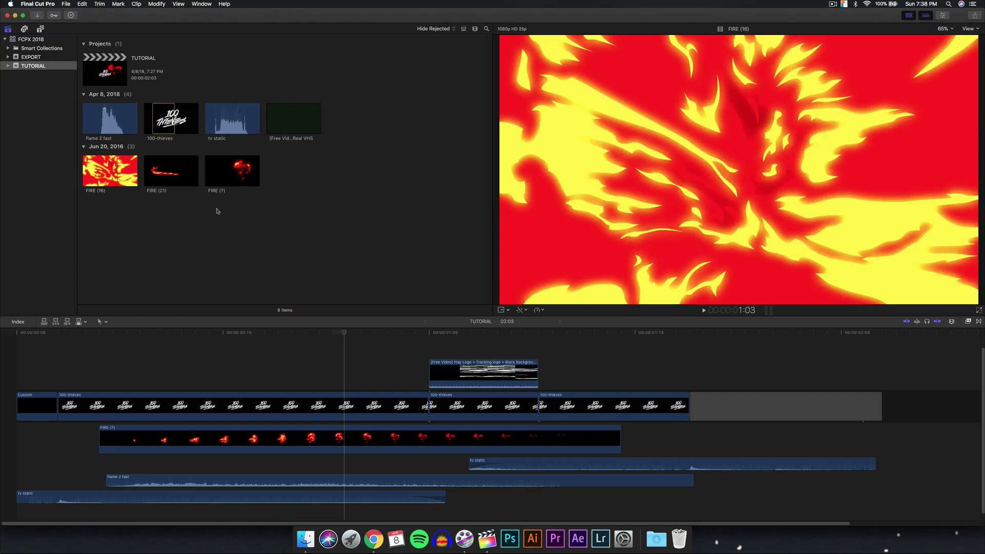
pyautogui.click(224, 119)
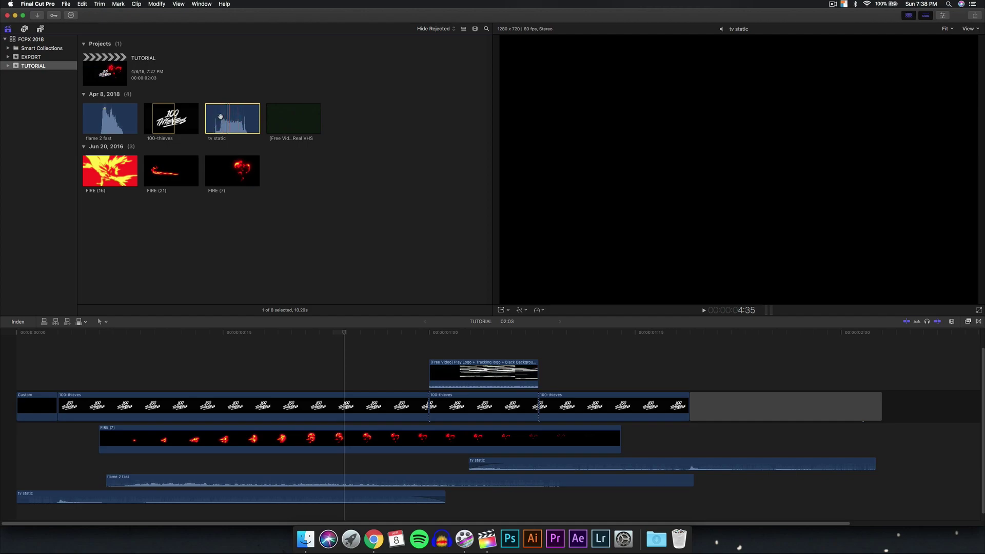
pyautogui.click(110, 121)
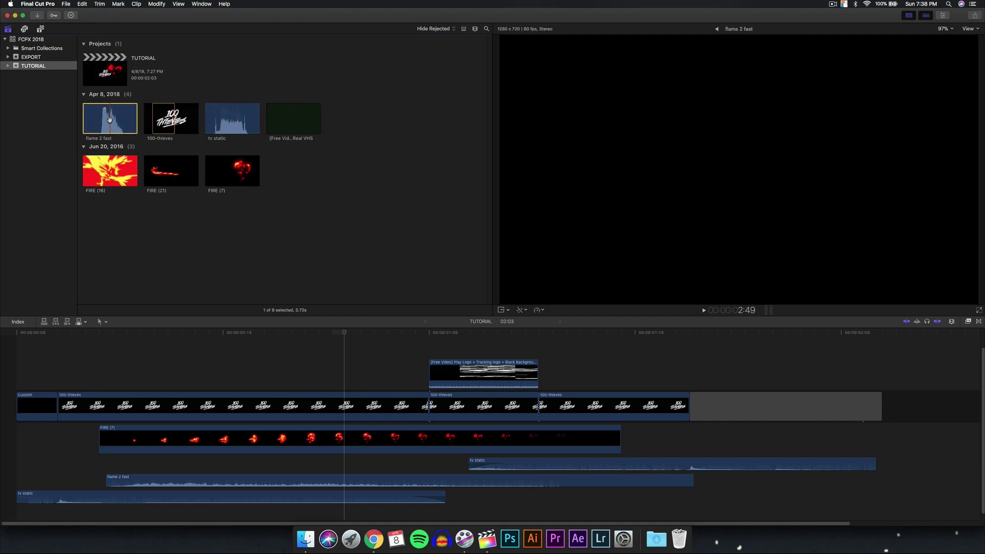
pyautogui.click(167, 117)
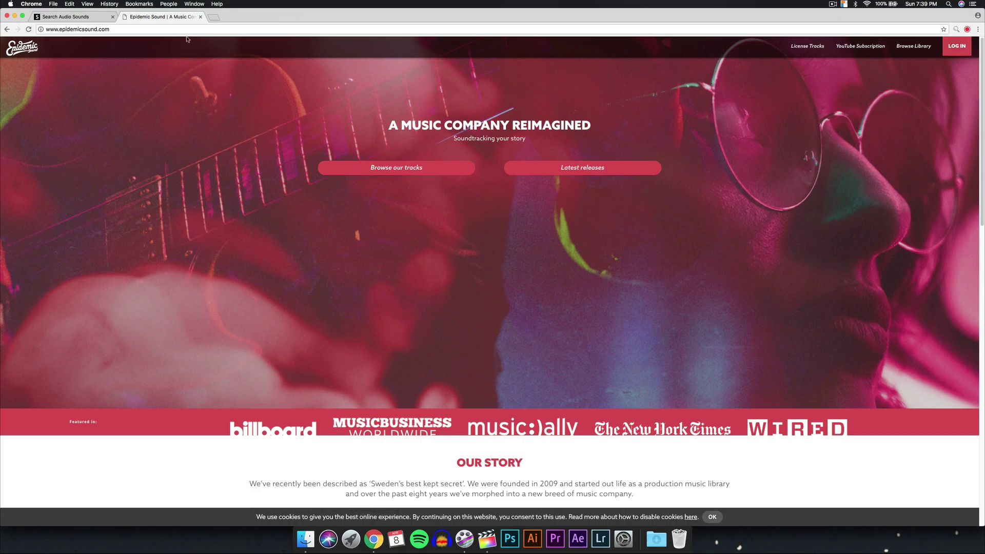
# - Search the Soundsnap site for "flame burst" and look through the sound effect results
pyautogui.click(64, 17)
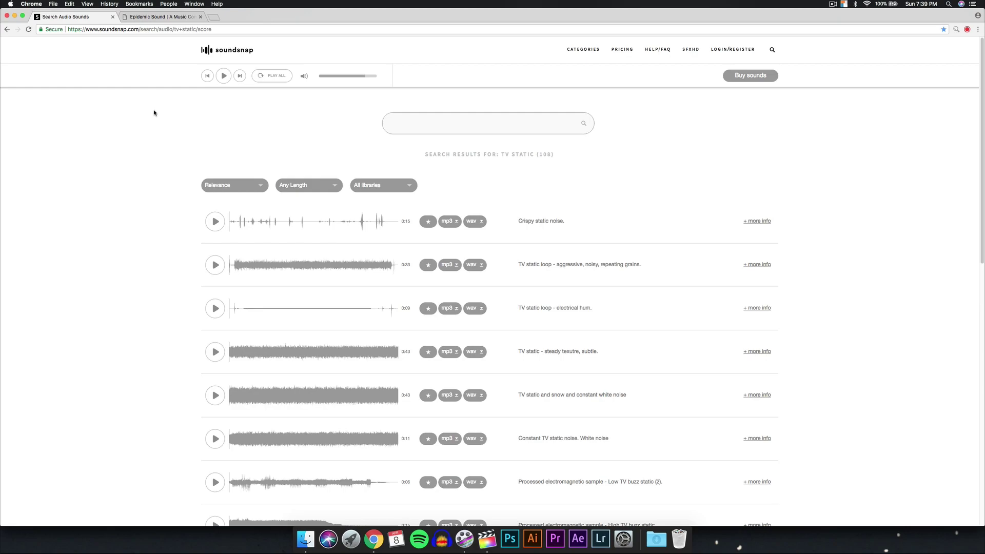
pyautogui.click(463, 123)
pyautogui.write('tv s')
pyautogui.press('BackSpace')
pyautogui.press('BackSpace')
pyautogui.press('BackSpace')
pyautogui.press('BackSpace')
pyautogui.write('flame')
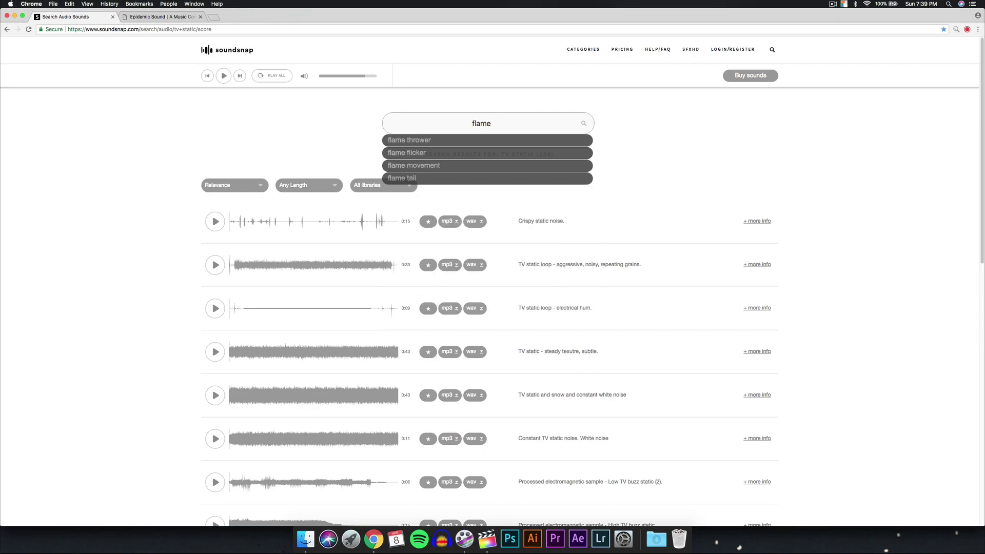
pyautogui.write(' burst')
pyautogui.press('Return')
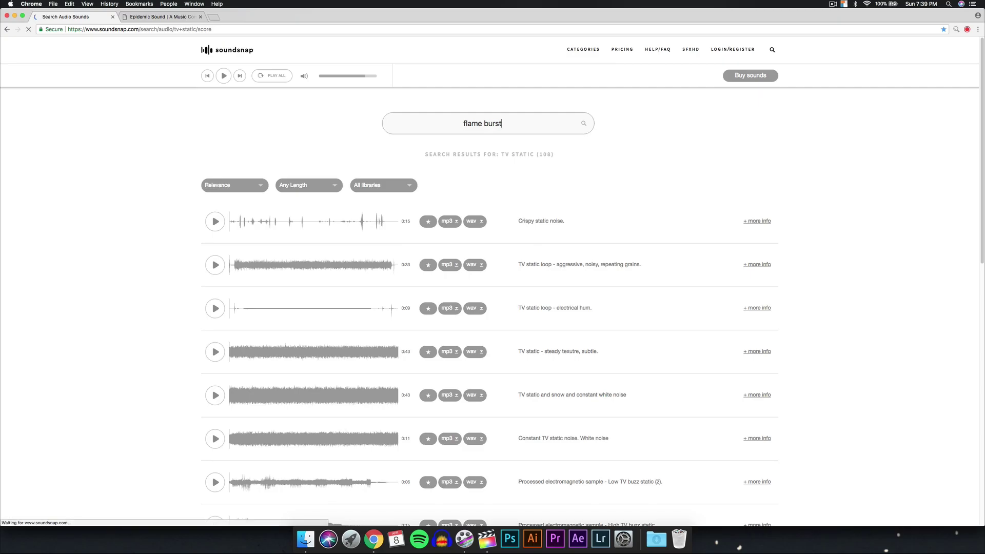
pyautogui.scroll(-1, 841, 247)
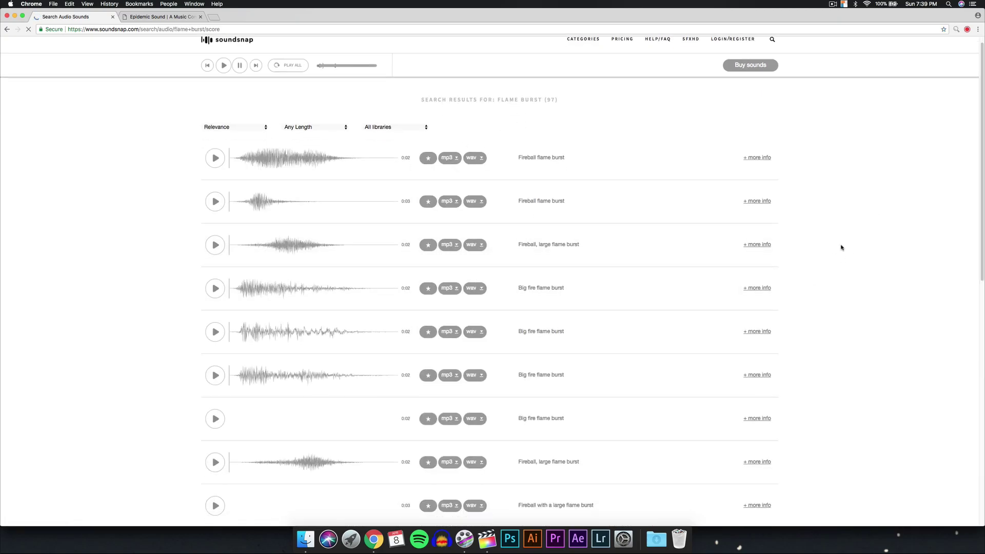
pyautogui.moveTo(980, 177); pyautogui.dragTo(972, 133)
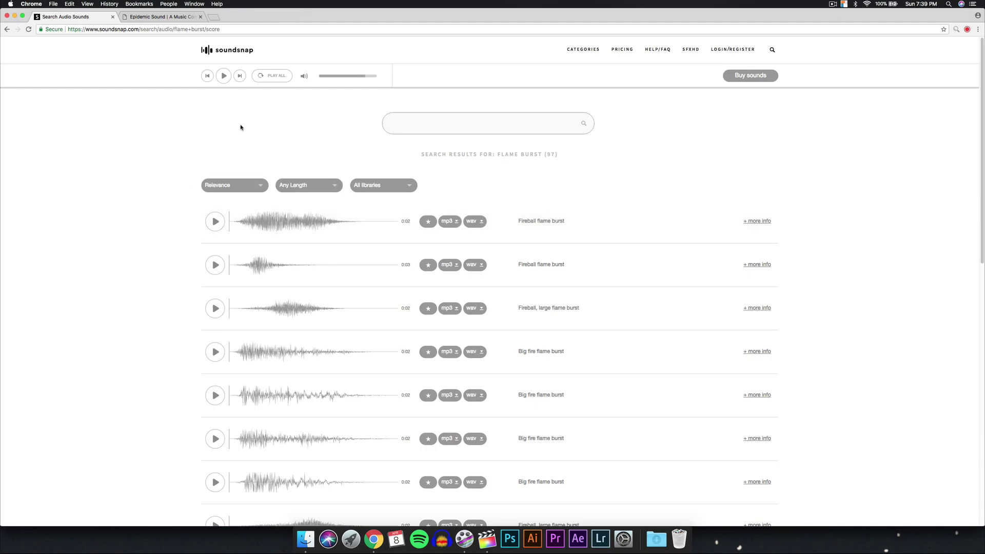
# - Look over the Epidemic Sound home page as another source of audio
pyautogui.click(160, 18)
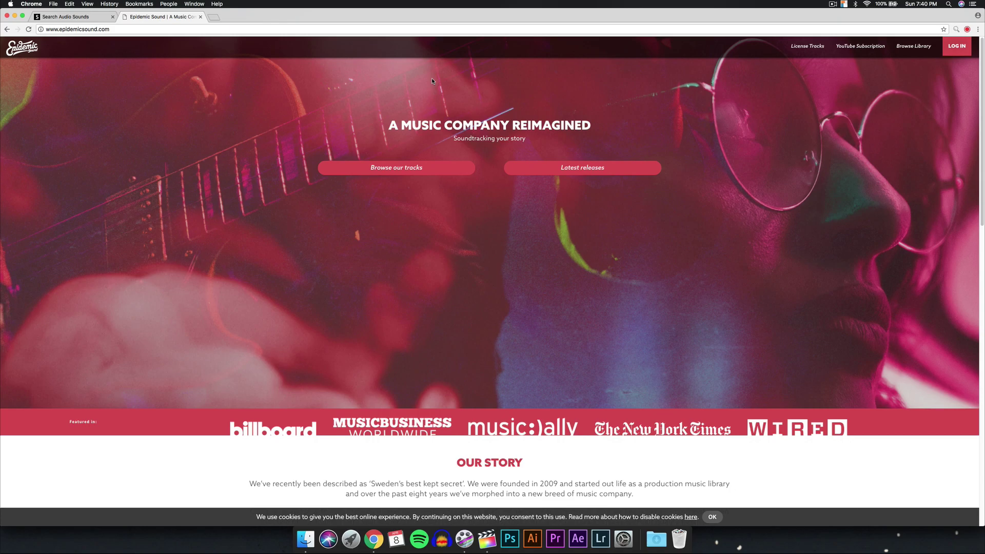
pyautogui.scroll(-2, 365, 208)
pyautogui.scroll(2, 365, 208)
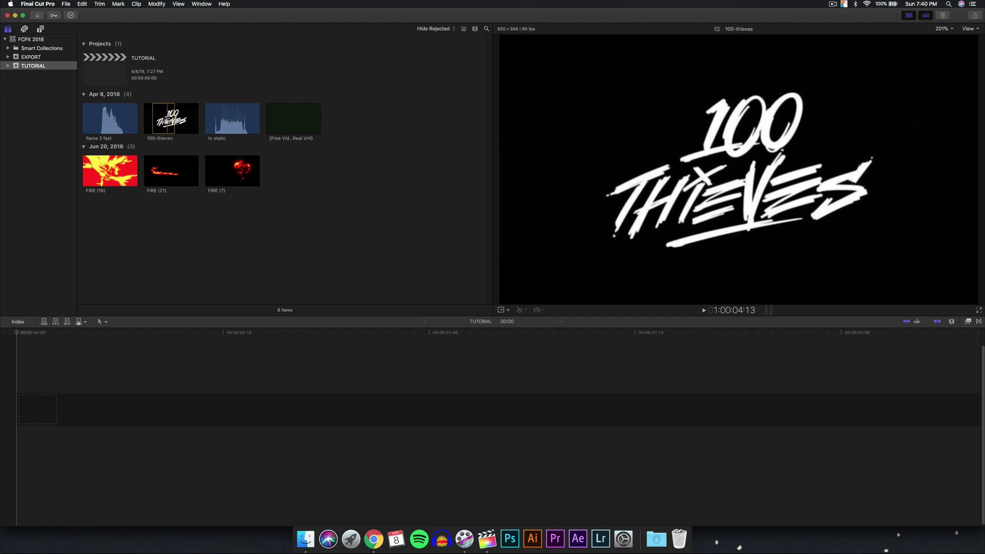
# - Place the 100-thieves clip in the empty TUTORIAL timeline, setting the project to 1080p HD, 1920x1080, at 30p
pyautogui.click(164, 118)
pyautogui.click(251, 369)
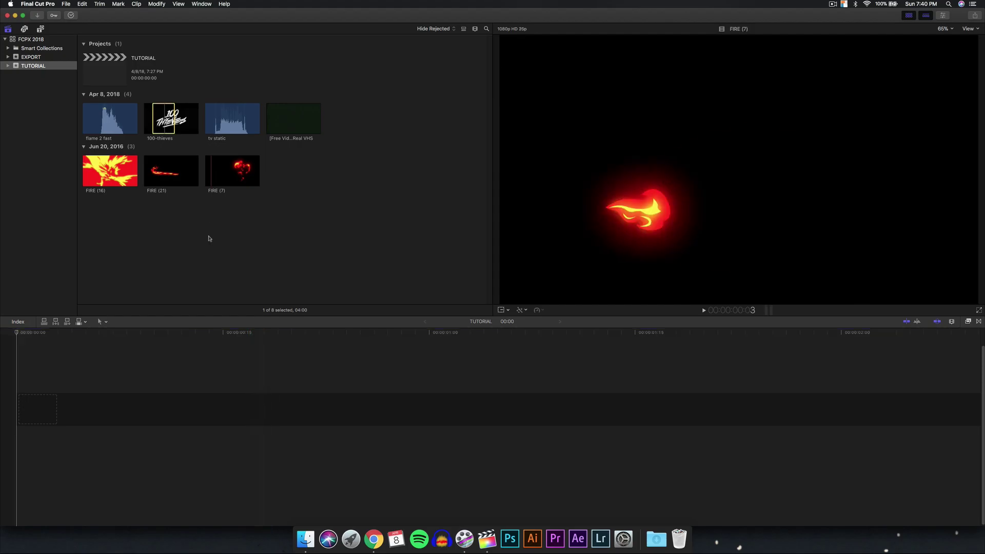
pyautogui.click(162, 118)
pyautogui.moveTo(161, 116); pyautogui.dragTo(149, 398)
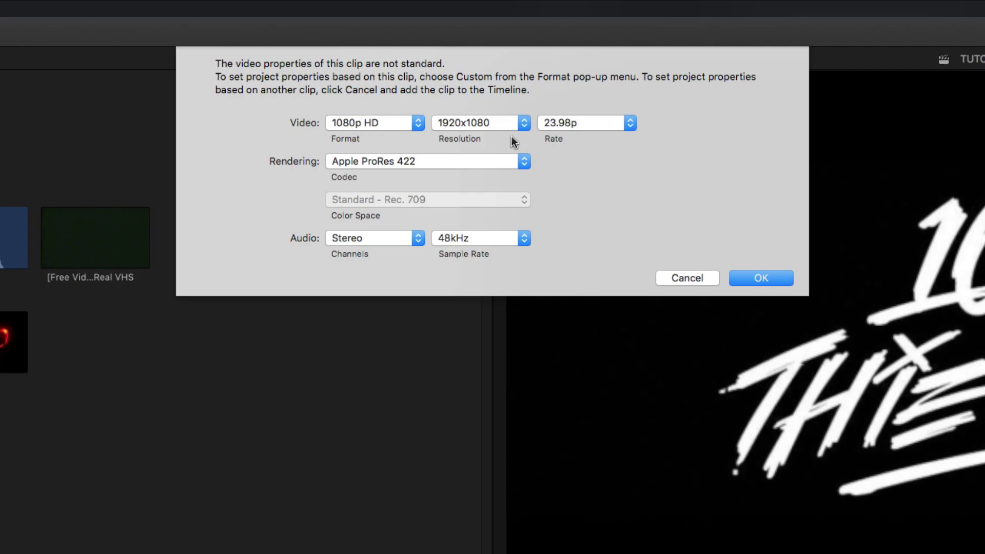
pyautogui.click(592, 124)
pyautogui.click(578, 177)
pyautogui.click(774, 278)
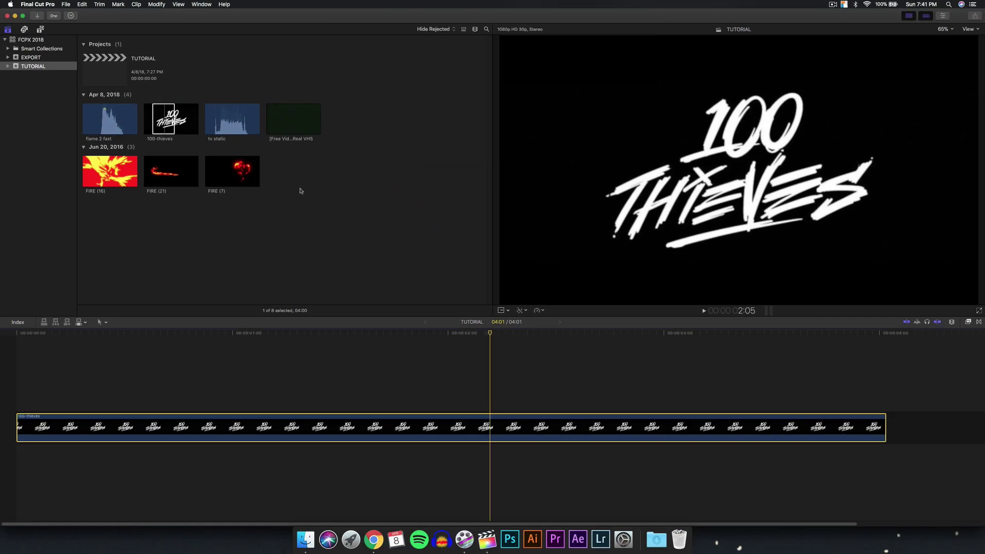
# - Add the Custom generator beneath the 100-thieves clip, aligned with the start of the timeline
pyautogui.click(308, 194)
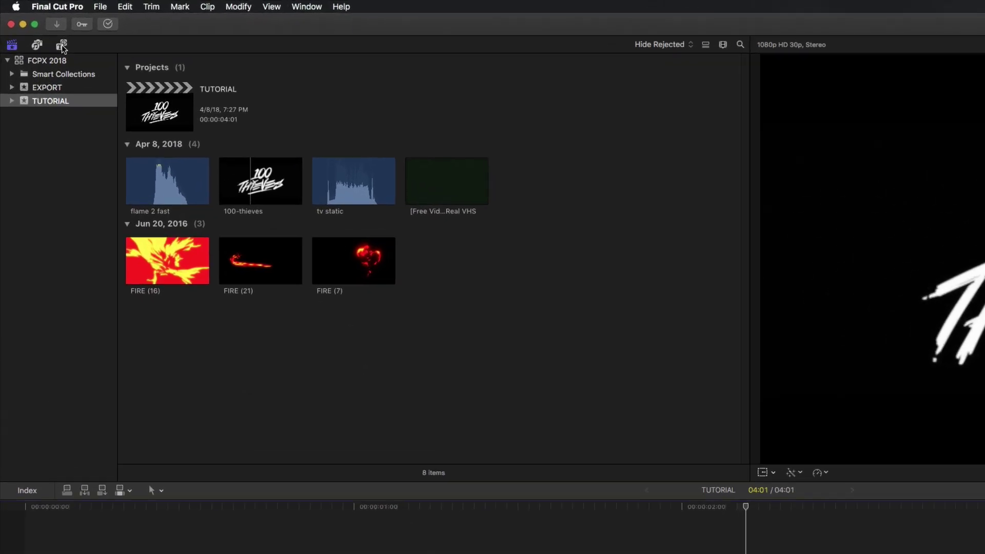
pyautogui.click(40, 29)
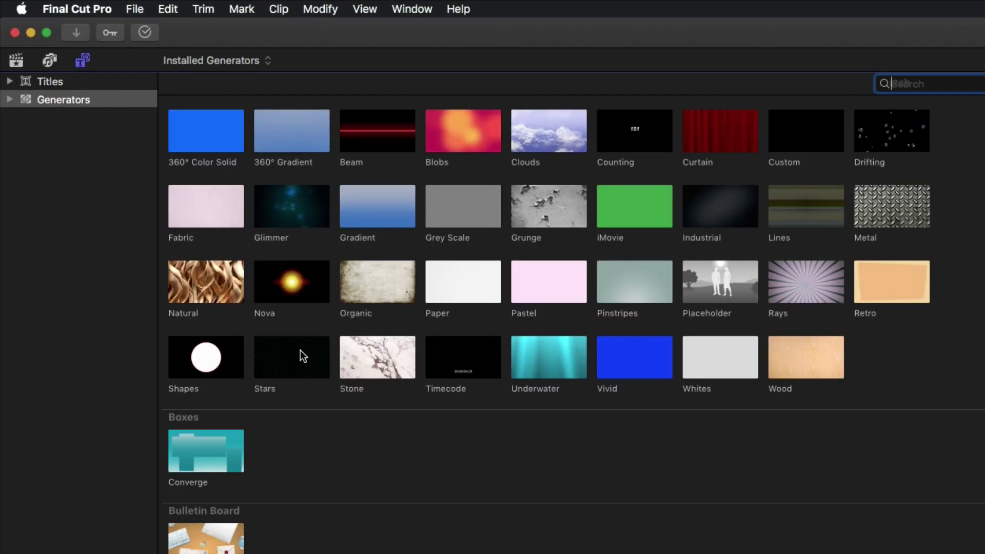
pyautogui.click(814, 131)
pyautogui.moveTo(798, 125); pyautogui.dragTo(5, 469)
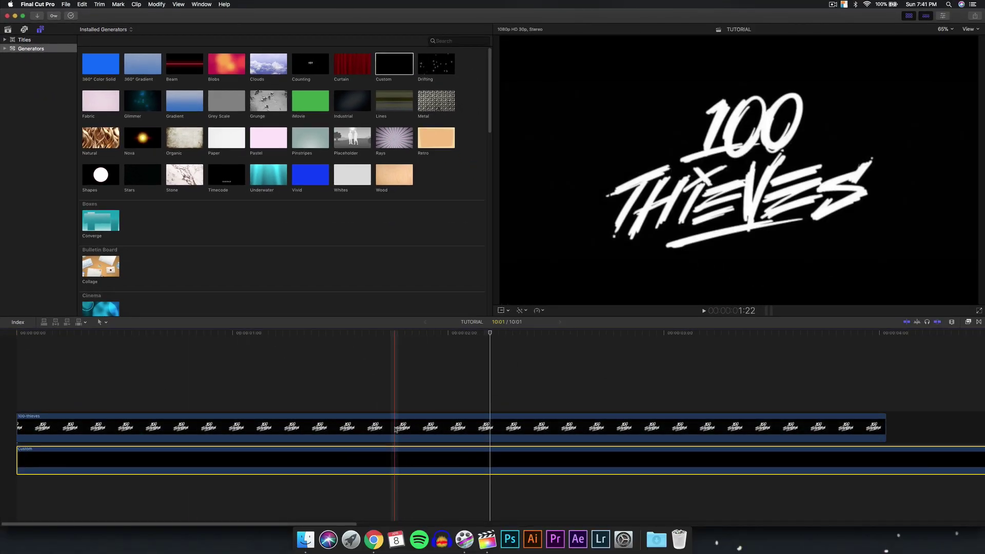
# - Trim the end of the Custom generator to about 4:24, slightly past the end of the 100-thieves clip
pyautogui.hotkey('shift', 'z')
pyautogui.click(884, 457)
pyautogui.moveTo(884, 457); pyautogui.dragTo(501, 459)
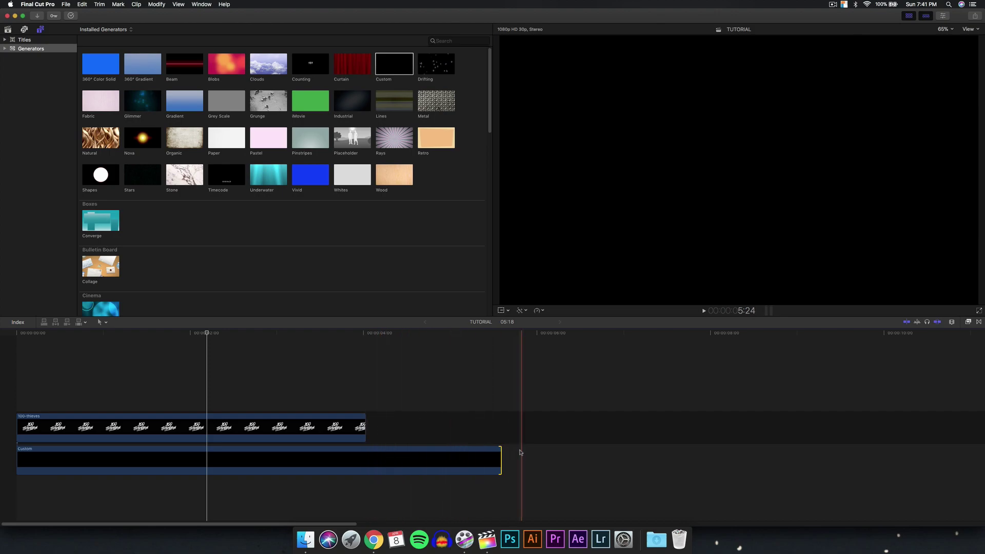
pyautogui.moveTo(501, 458); pyautogui.dragTo(542, 458)
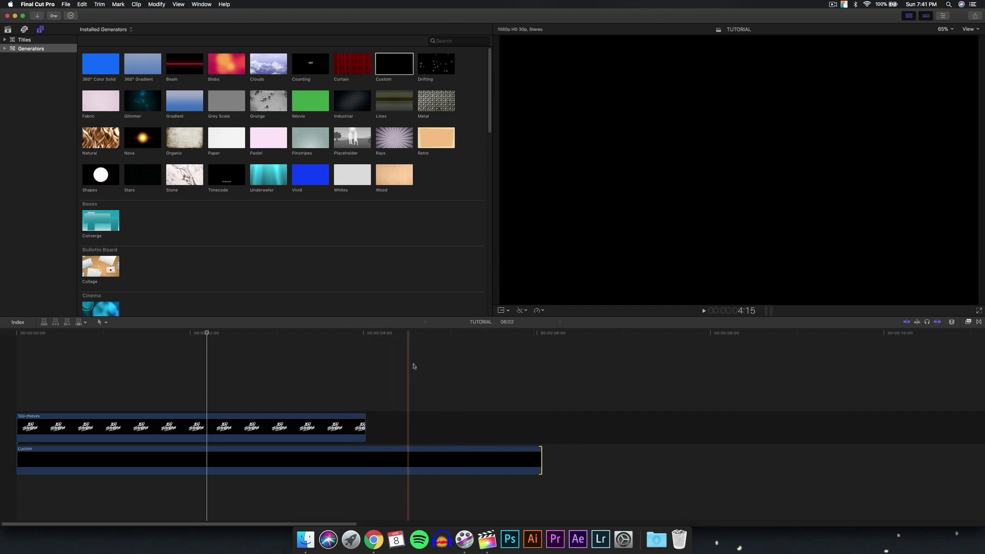
pyautogui.click(428, 359)
pyautogui.moveTo(544, 455); pyautogui.dragTo(430, 455)
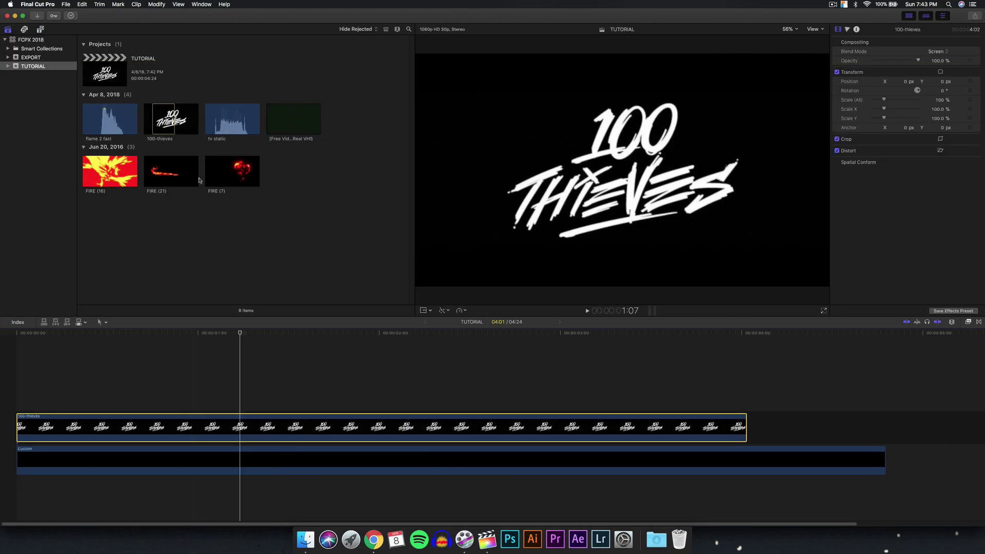
# - Preview the FIRE (7) and FIRE (21) clips, and open the GlOdZiO's 302 FLASH folder on the Desktop for media import
pyautogui.click(239, 175)
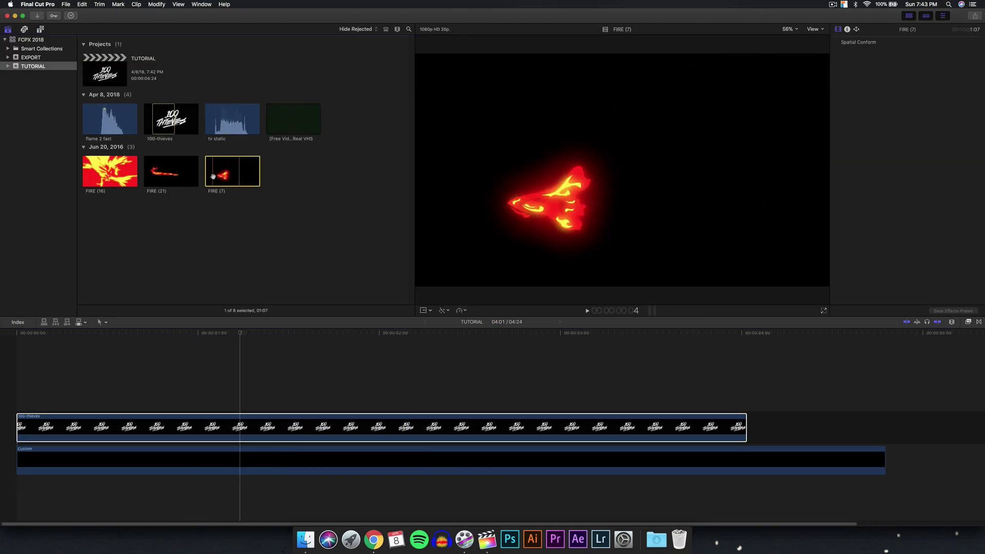
pyautogui.click(154, 174)
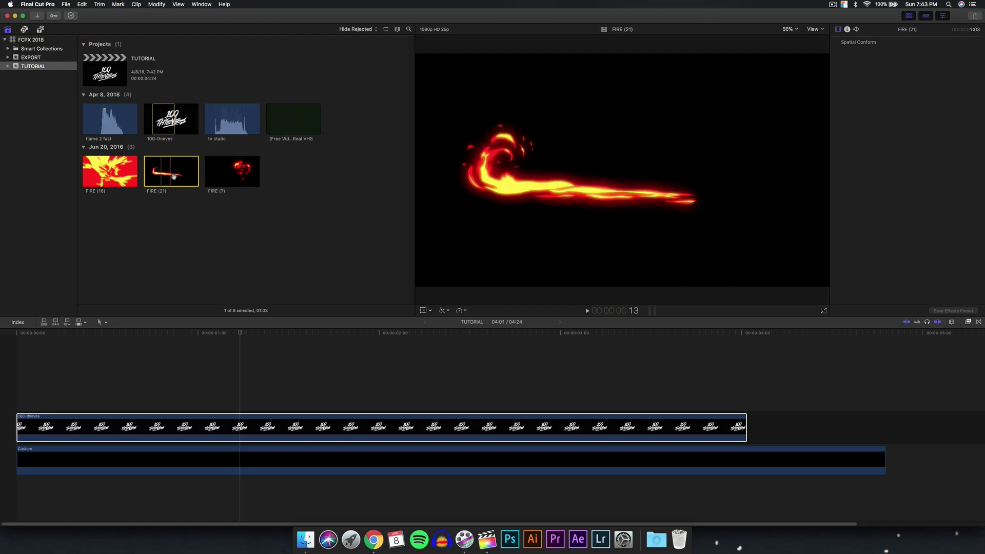
pyautogui.rightClick(250, 248)
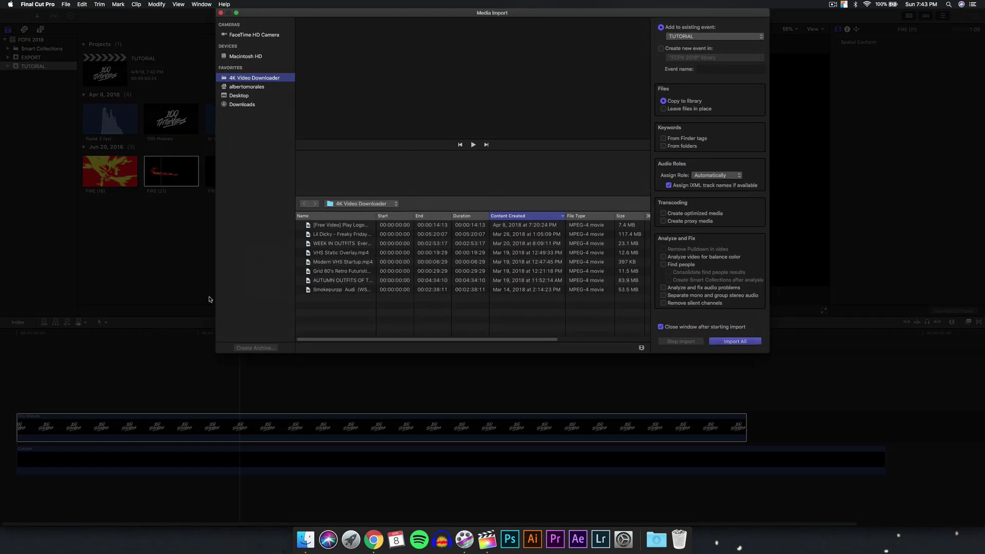
pyautogui.click(253, 105)
pyautogui.click(251, 97)
pyautogui.doubleClick(345, 234)
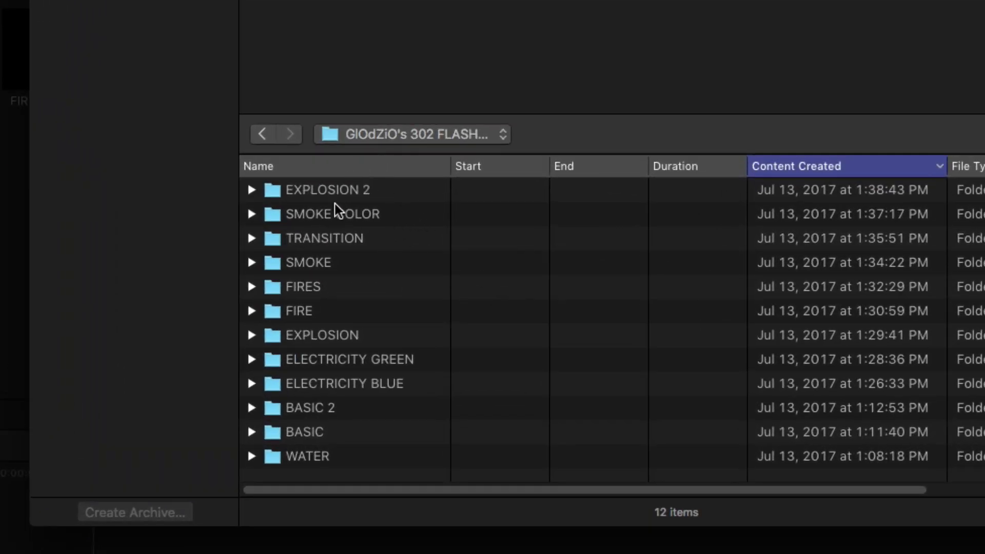
# - Open the SMOKE COLOR folder and preview its clips one after another, starting from SMOKE COLOR (6).mp4
pyautogui.click(348, 196)
pyautogui.click(341, 218)
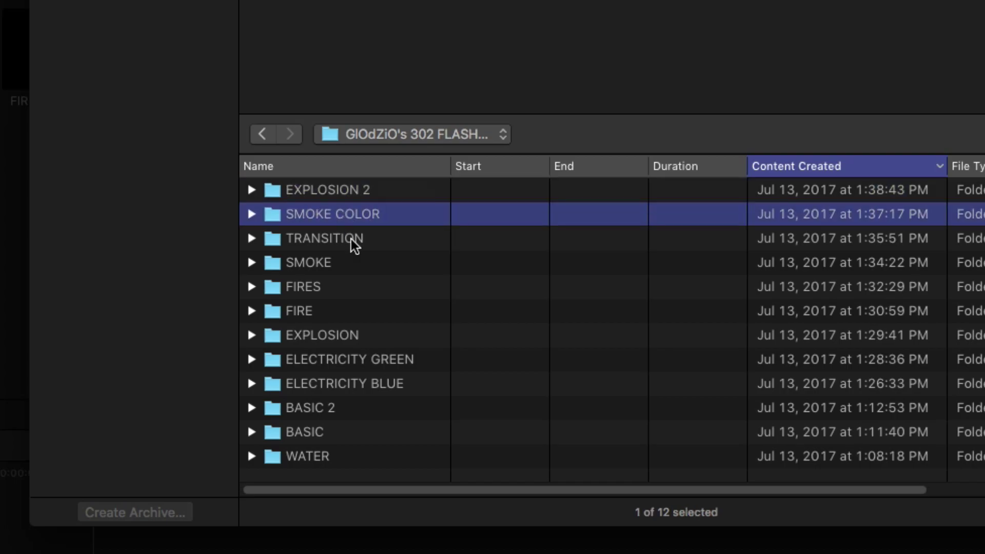
pyautogui.doubleClick(361, 220)
pyautogui.click(361, 219)
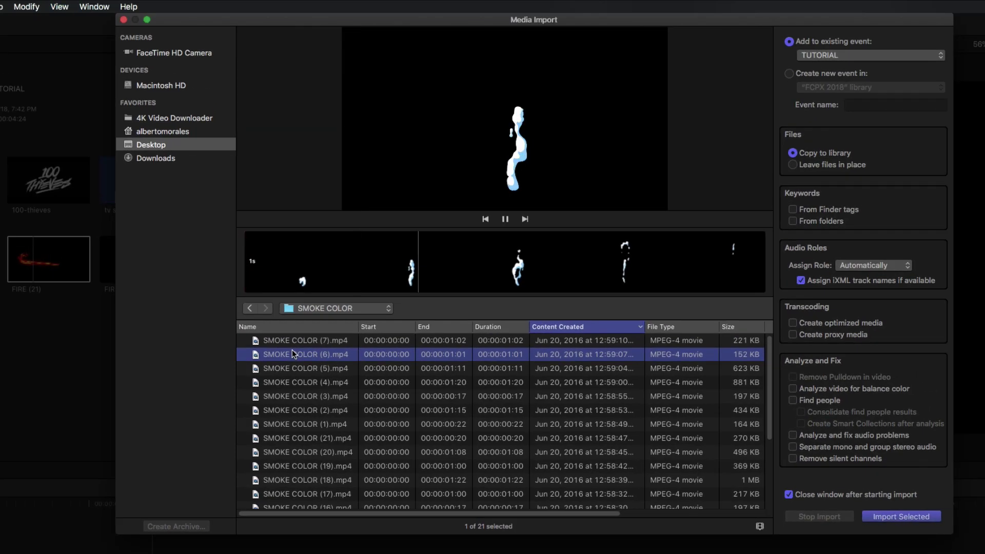
pyautogui.press('Down')
pyautogui.press('Down')
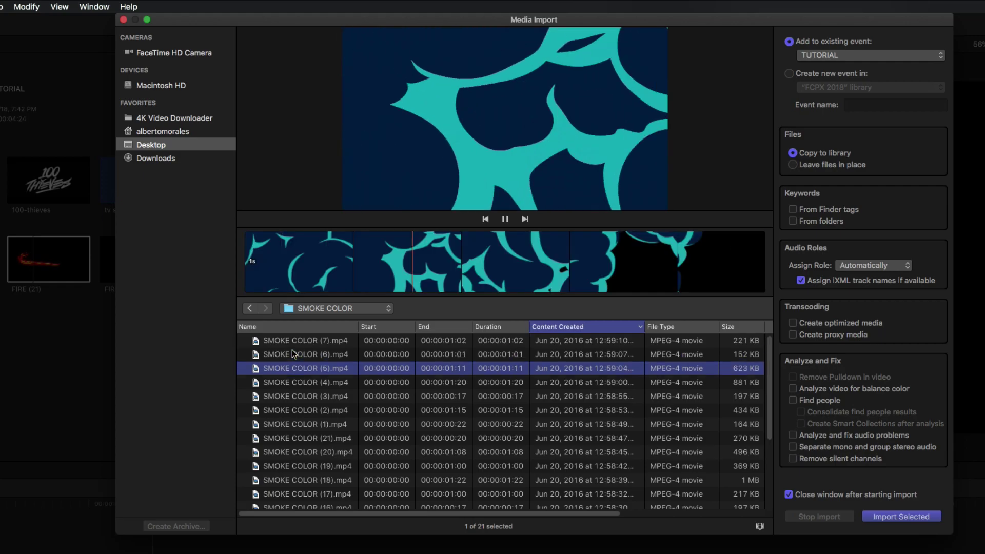
pyautogui.press('Down')
pyautogui.press('Down')
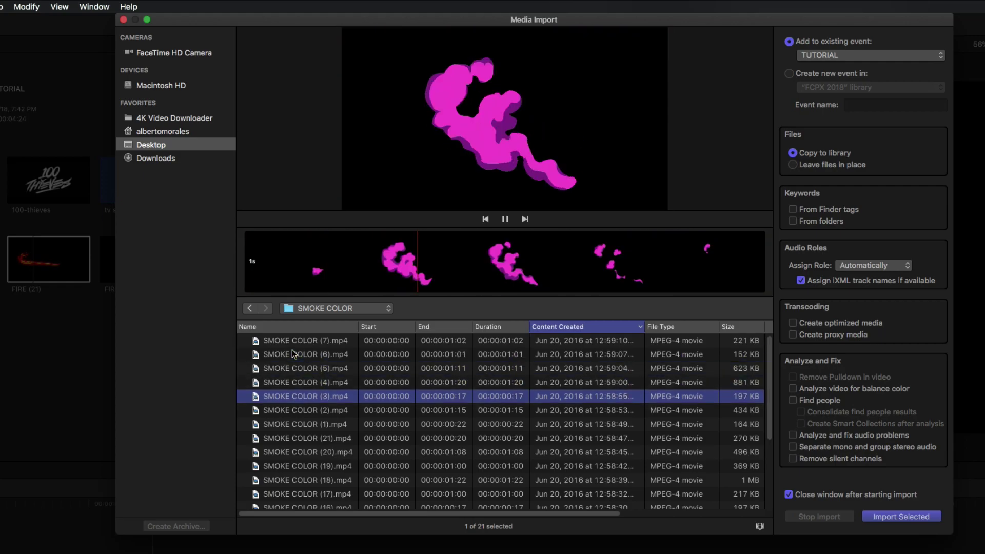
pyautogui.press('Down')
pyautogui.press('Down')
pyautogui.press('Down')
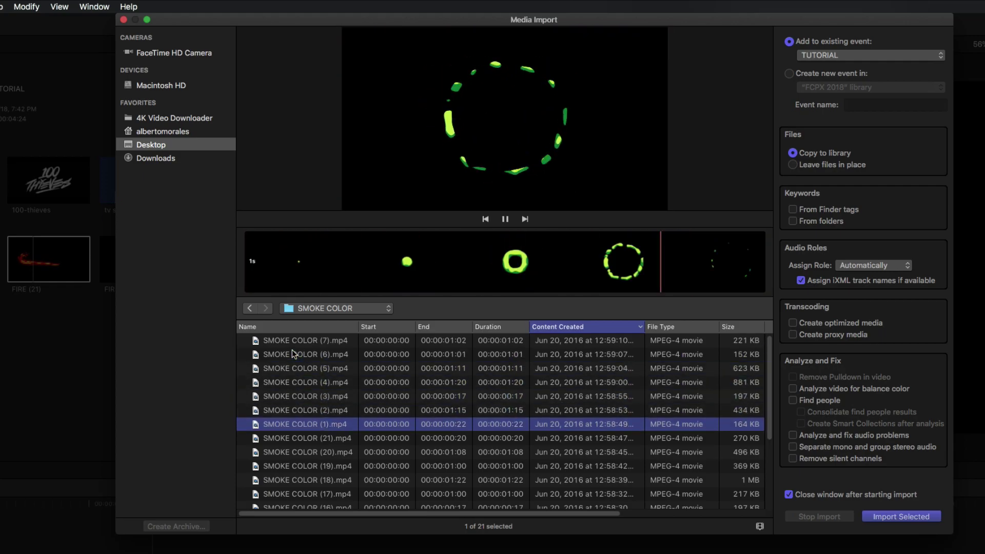
pyautogui.press('Down')
pyautogui.press('Down')
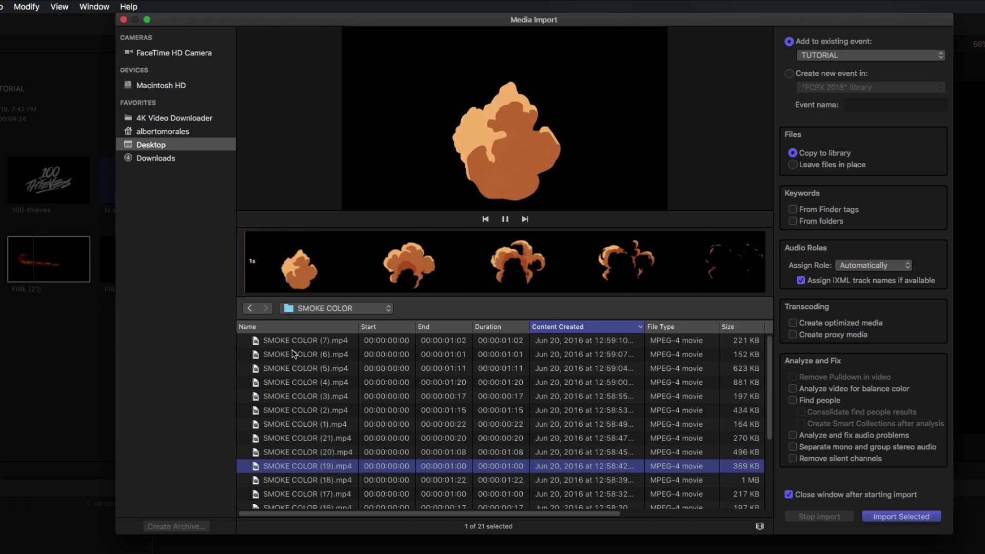
pyautogui.press('Down')
pyautogui.press('Down')
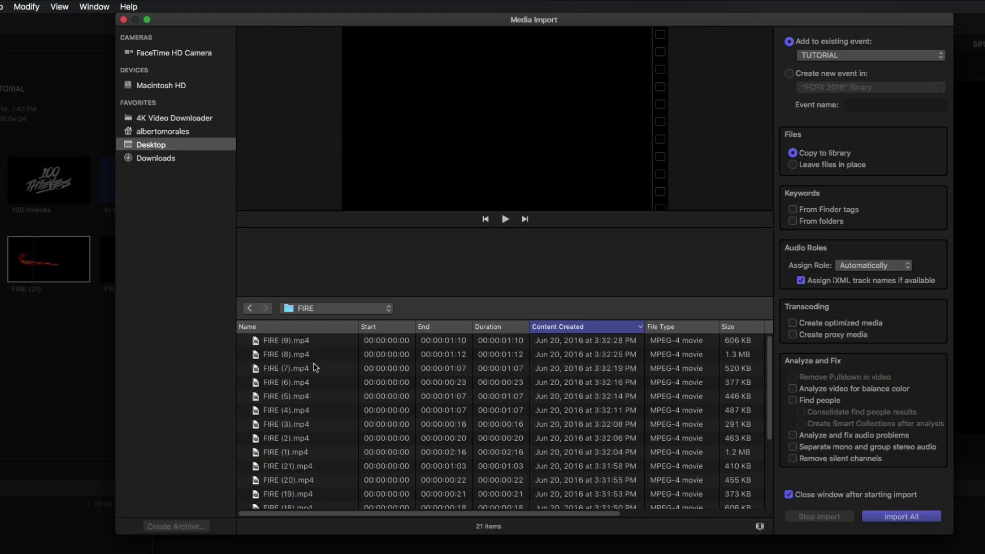
# - Preview the clips in the FIRE folder one after another, starting from FIRE (7).mp4, and leave media import without importing
pyautogui.click(314, 364)
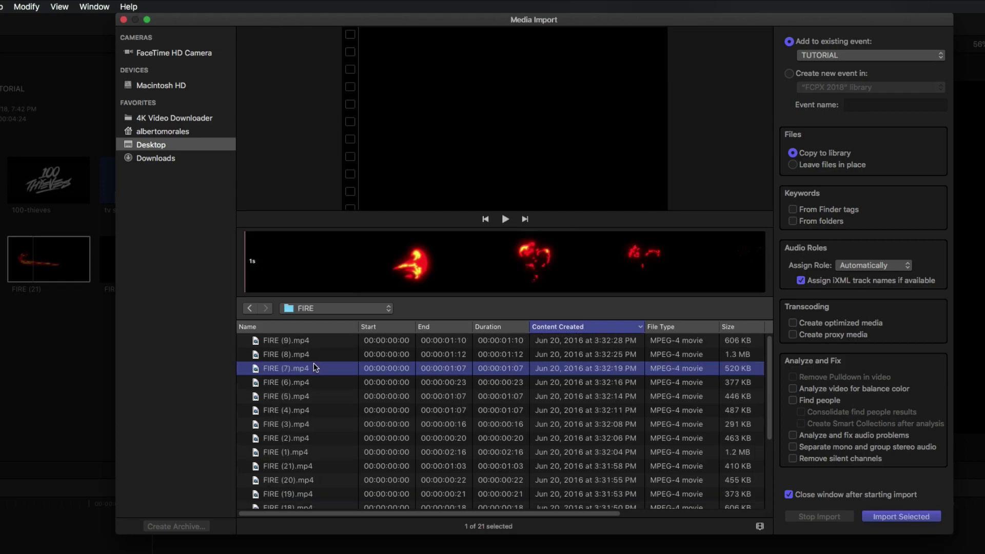
pyautogui.press('space')
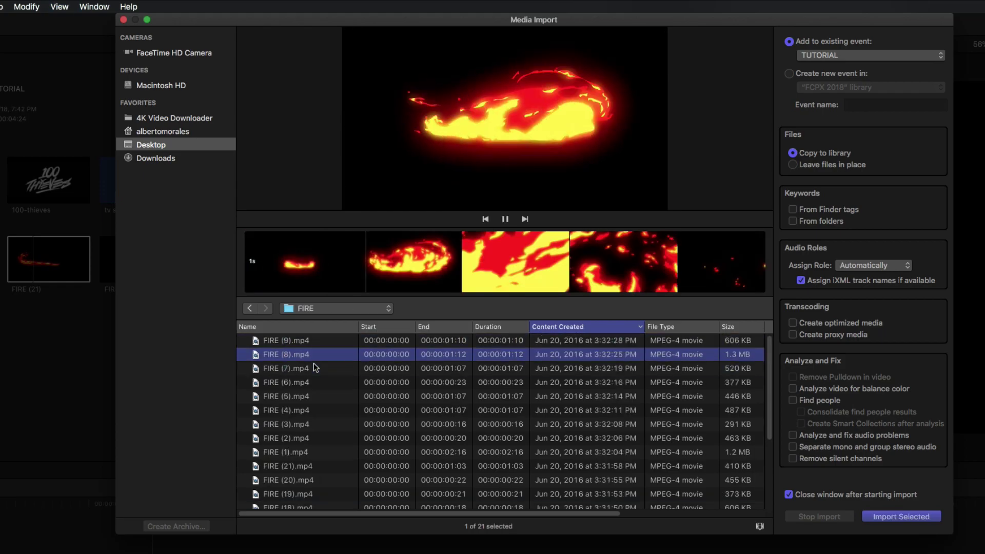
pyautogui.press('Down')
pyautogui.press('Down')
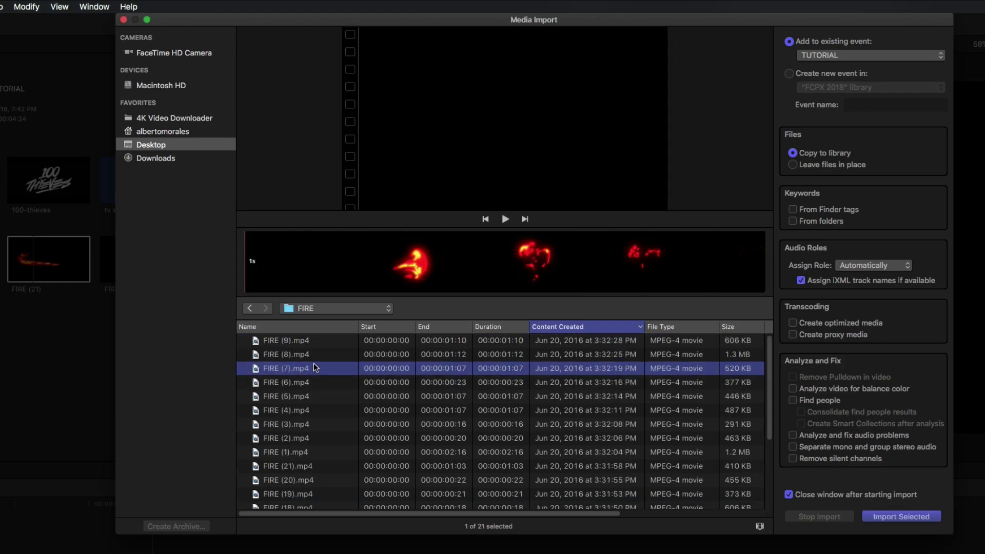
pyautogui.press('space')
pyautogui.press('Down')
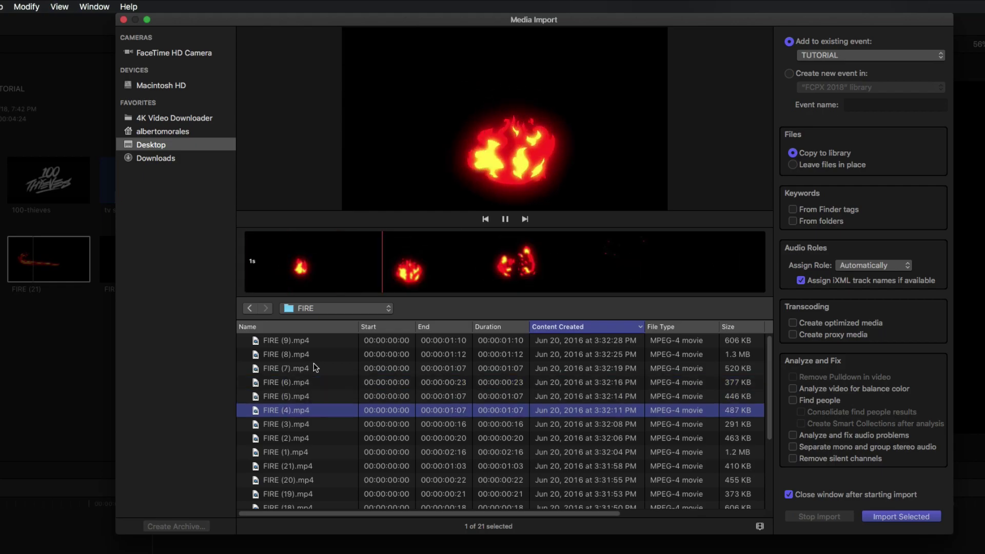
pyautogui.press('Down')
pyautogui.press('Down')
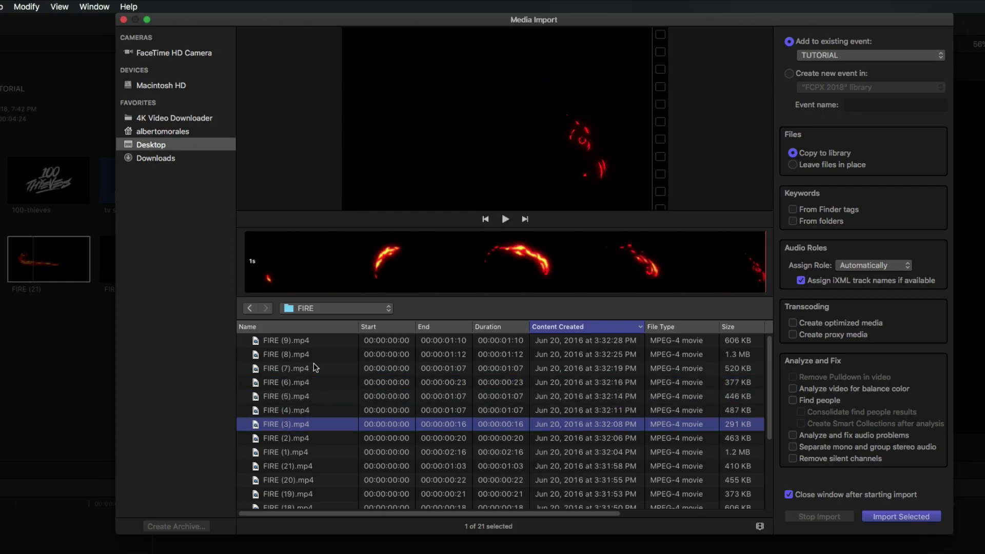
pyautogui.press('Down')
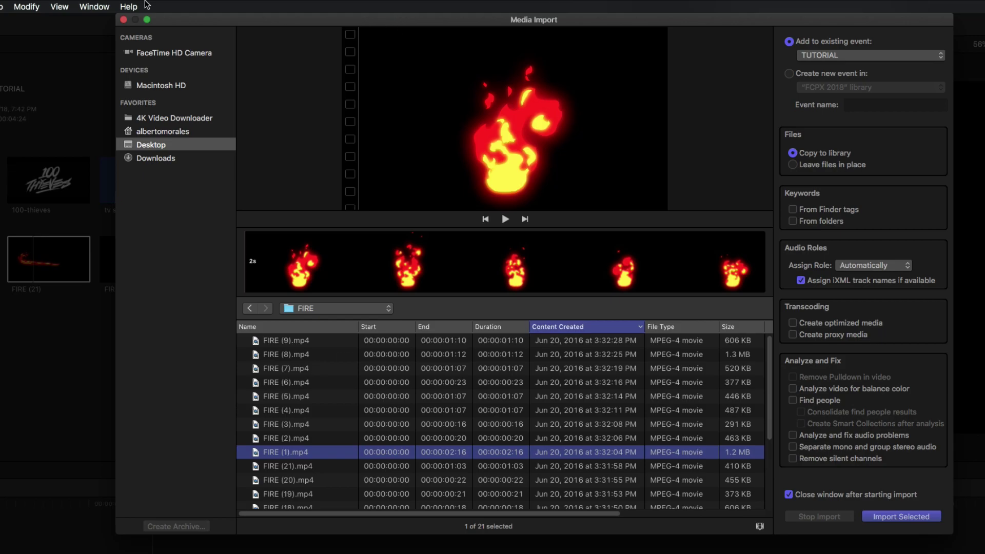
pyautogui.click(124, 21)
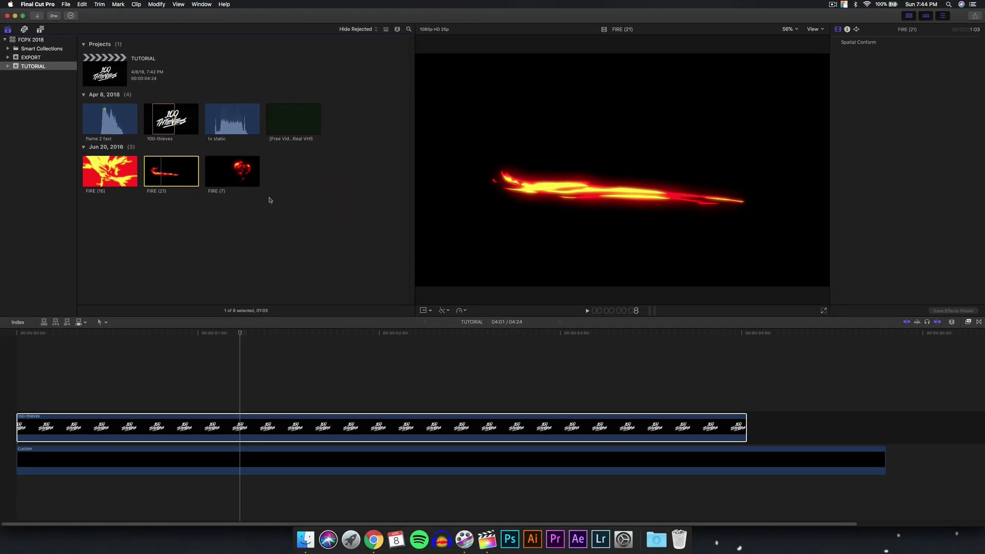
# - Add the FIRE (7) clip at the start of the timeline and place it between the 100-thieves clip and the Custom generator
pyautogui.moveTo(233, 171); pyautogui.dragTo(7, 380)
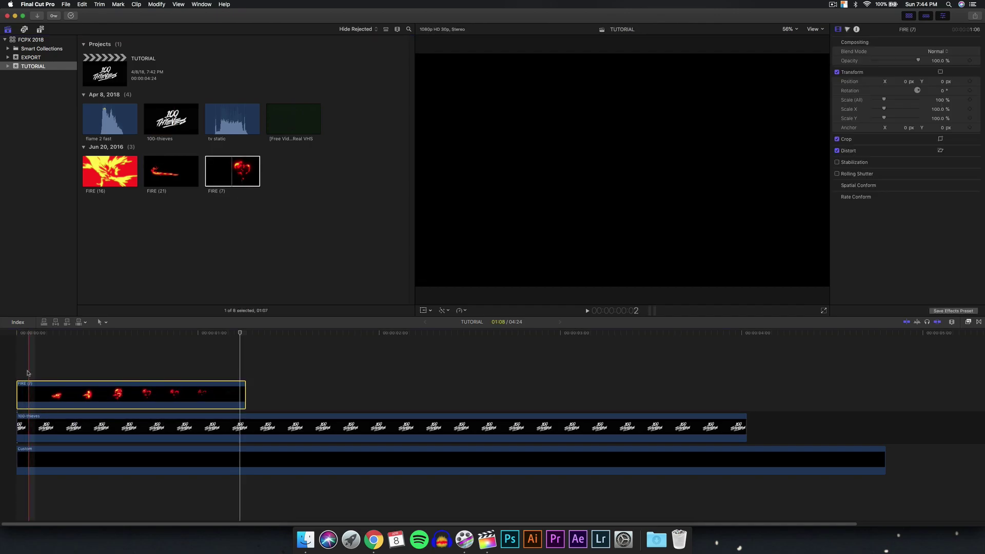
pyautogui.press('space')
pyautogui.press('space')
pyautogui.moveTo(75, 400); pyautogui.dragTo(77, 458)
# - Scale the 100-thieves logo to about 61.78% and position it over the flame at about X 7.1 px, Y -38.0 px
pyautogui.click(66, 427)
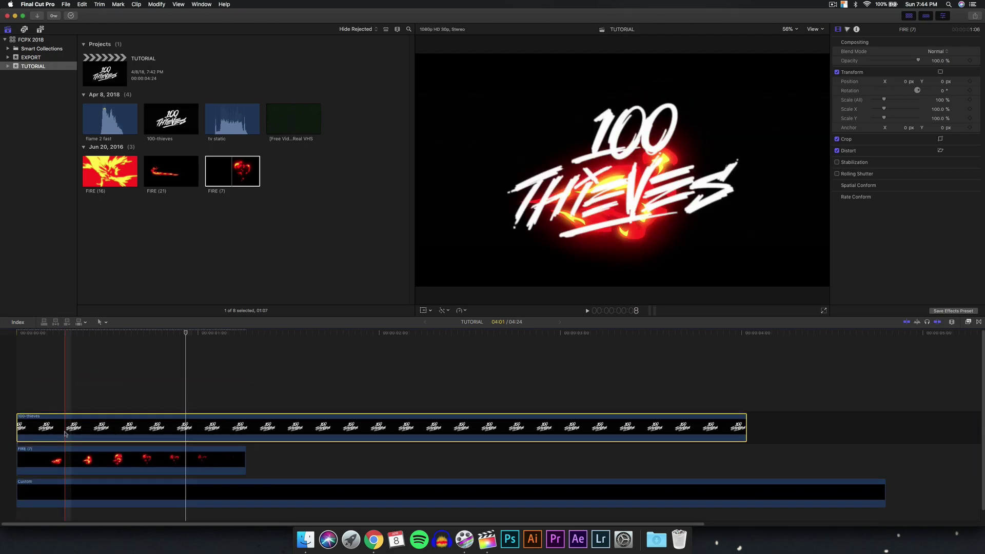
pyautogui.click(109, 333)
pyautogui.click(909, 16)
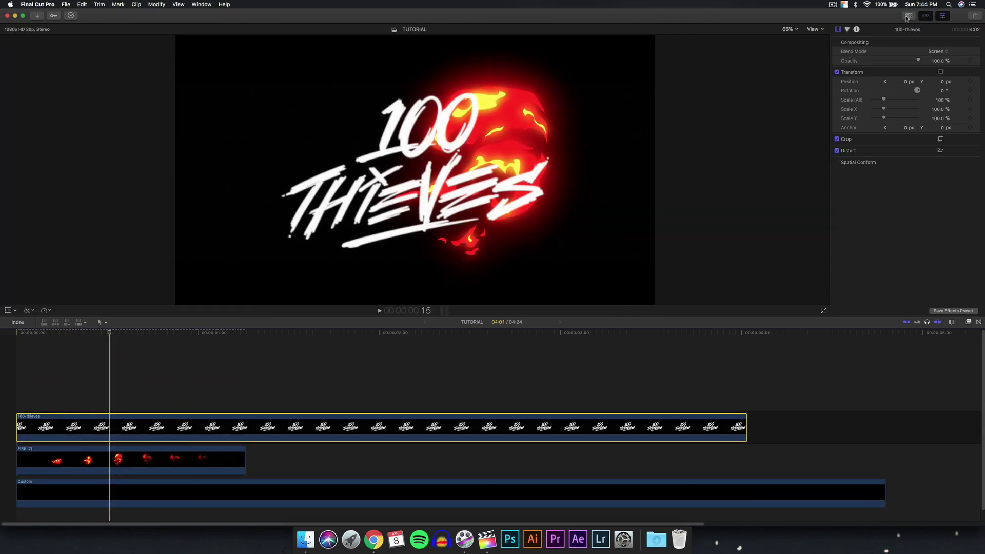
pyautogui.moveTo(140, 334); pyautogui.dragTo(80, 338)
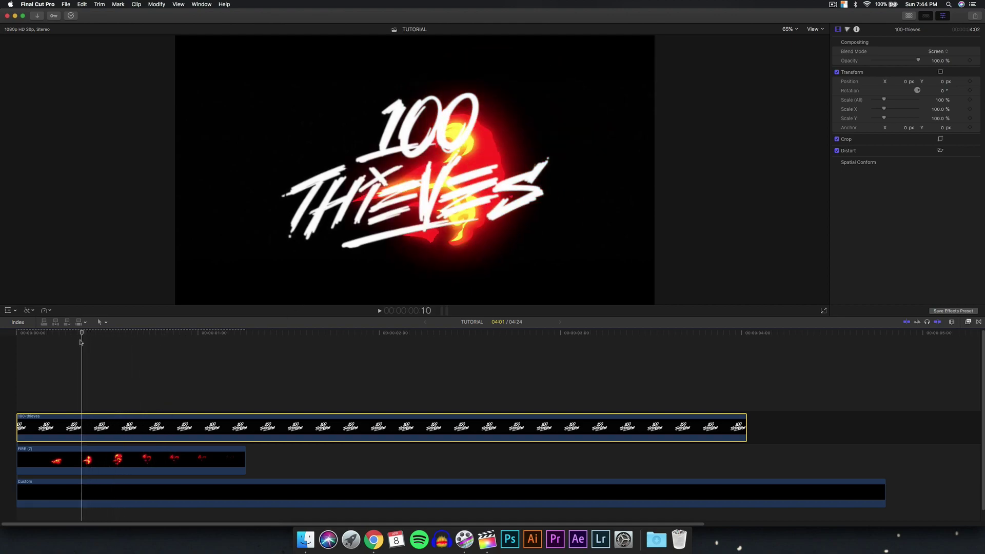
pyautogui.click(11, 311)
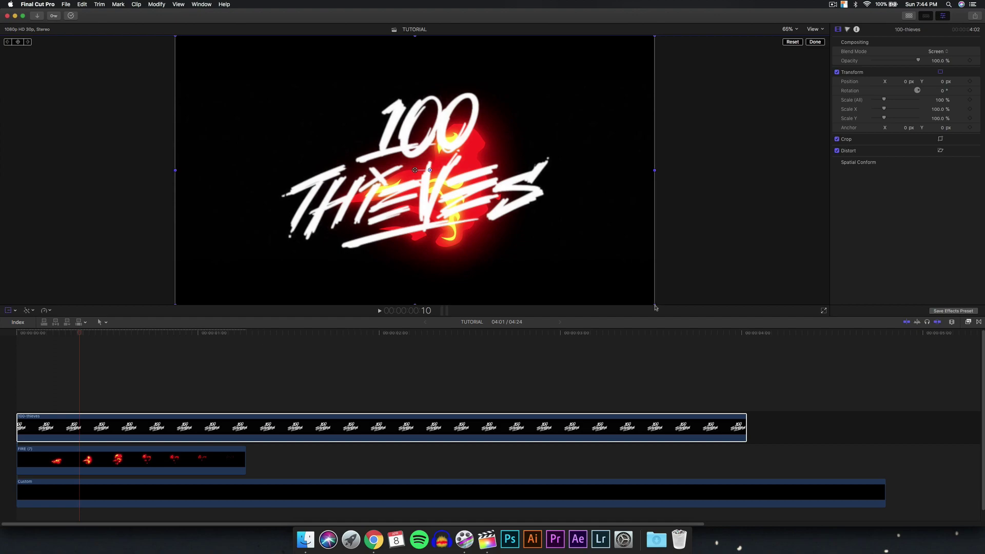
pyautogui.moveTo(610, 275); pyautogui.dragTo(567, 255)
pyautogui.moveTo(449, 180); pyautogui.dragTo(449, 189)
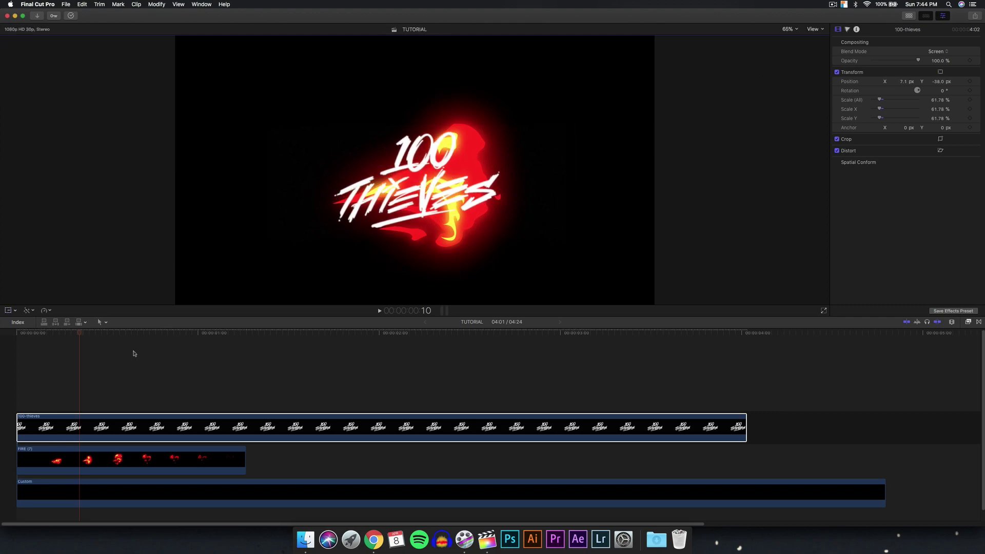
# - Nudge the 100-thieves logo slightly upward to about X 9.5 px, Y -21.7 px
pyautogui.click(85, 427)
pyautogui.click(111, 457)
pyautogui.click(110, 434)
pyautogui.click(82, 451)
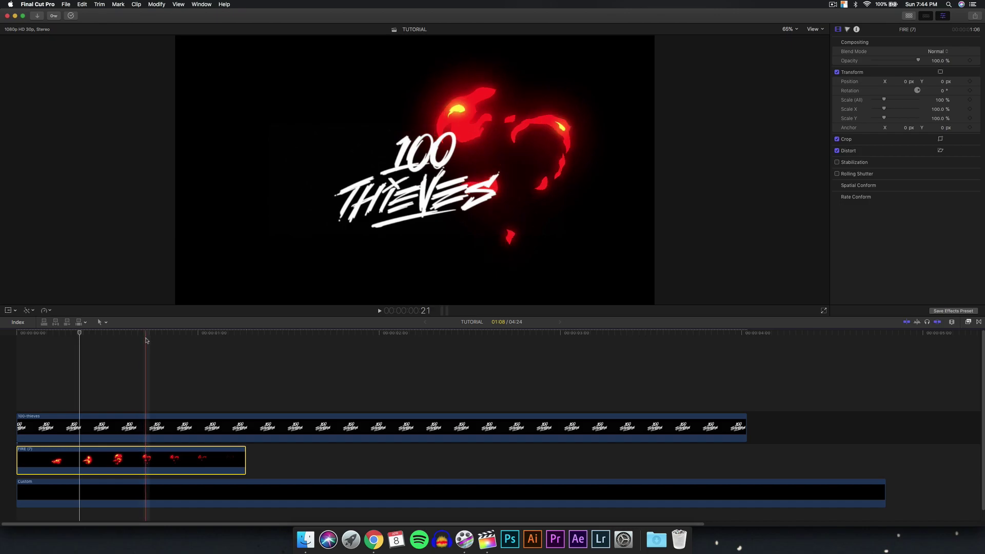
pyautogui.press('super+shift+a')
pyautogui.moveTo(132, 336); pyautogui.dragTo(71, 336)
pyautogui.click(7, 311)
pyautogui.moveTo(400, 231); pyautogui.dragTo(401, 226)
# - Scale the FIRE (7) clip to about 95.09% and position it behind the logo at about X -26.6 px, Y -9.6 px
pyautogui.click(158, 460)
pyautogui.moveTo(486, 239); pyautogui.dragTo(485, 220)
pyautogui.moveTo(653, 287); pyautogui.dragTo(616, 264)
pyautogui.moveTo(543, 242); pyautogui.dragTo(546, 244)
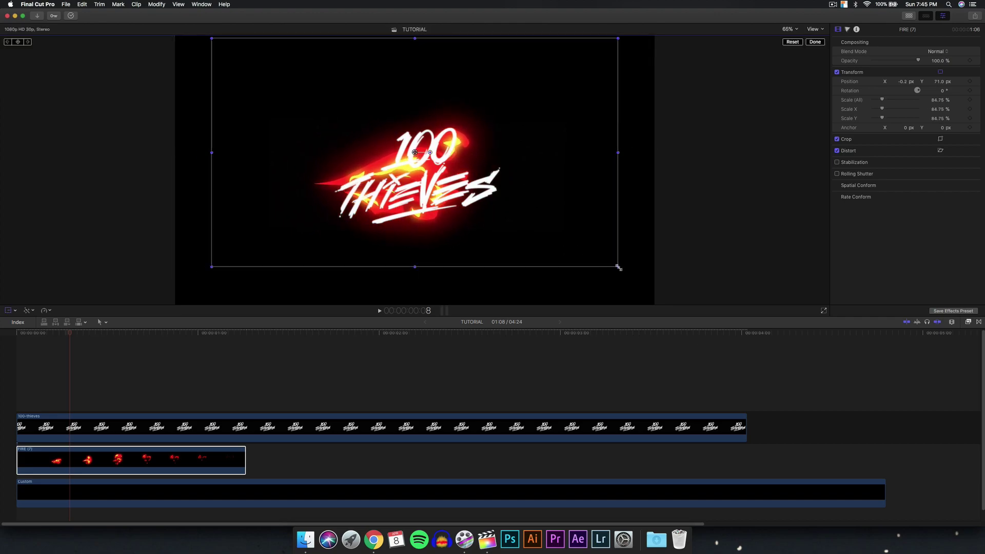
pyautogui.moveTo(619, 267); pyautogui.dragTo(624, 271)
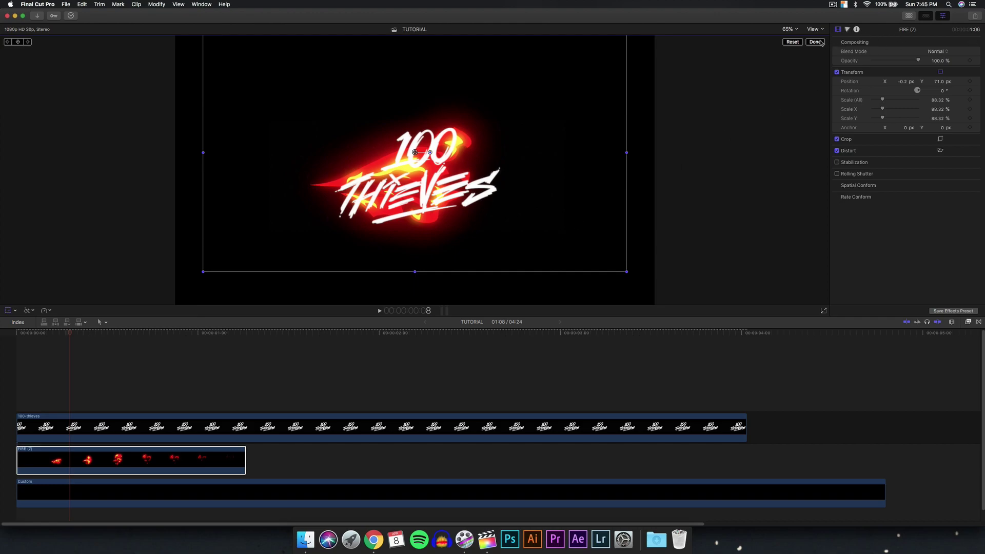
pyautogui.click(820, 42)
pyautogui.press('space')
pyautogui.press('space')
pyautogui.click(110, 337)
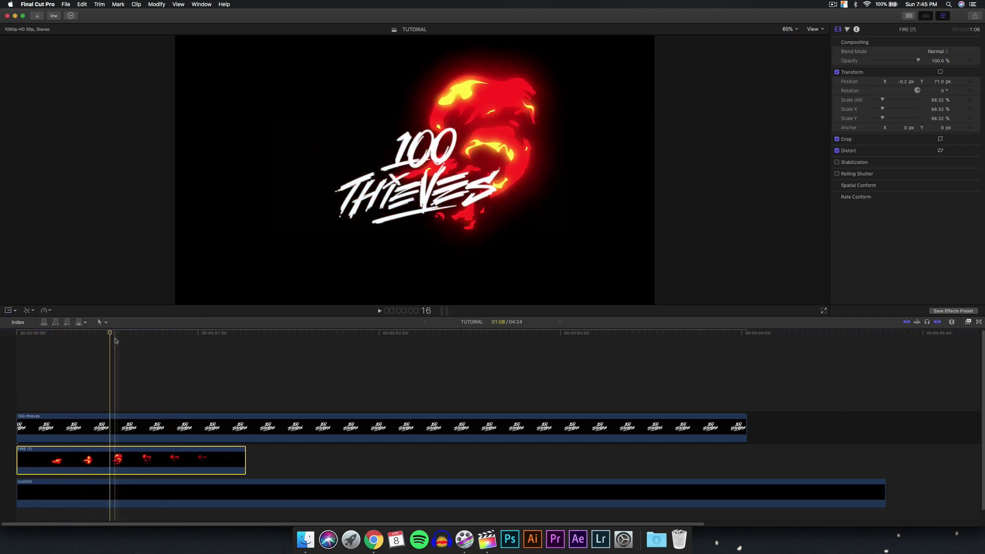
pyautogui.moveTo(506, 129); pyautogui.dragTo(498, 149)
pyautogui.moveTo(199, 296); pyautogui.dragTo(182, 302)
pyautogui.click(814, 42)
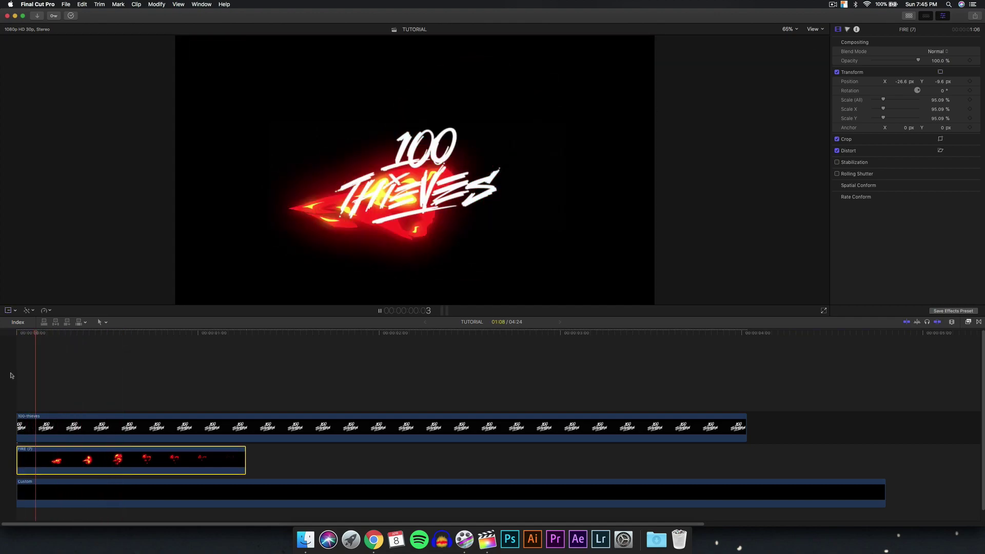
# - Find the Handheld effect and apply it to the 100-thieves clip
pyautogui.click(148, 428)
pyautogui.moveTo(297, 337); pyautogui.dragTo(123, 360)
pyautogui.click(187, 424)
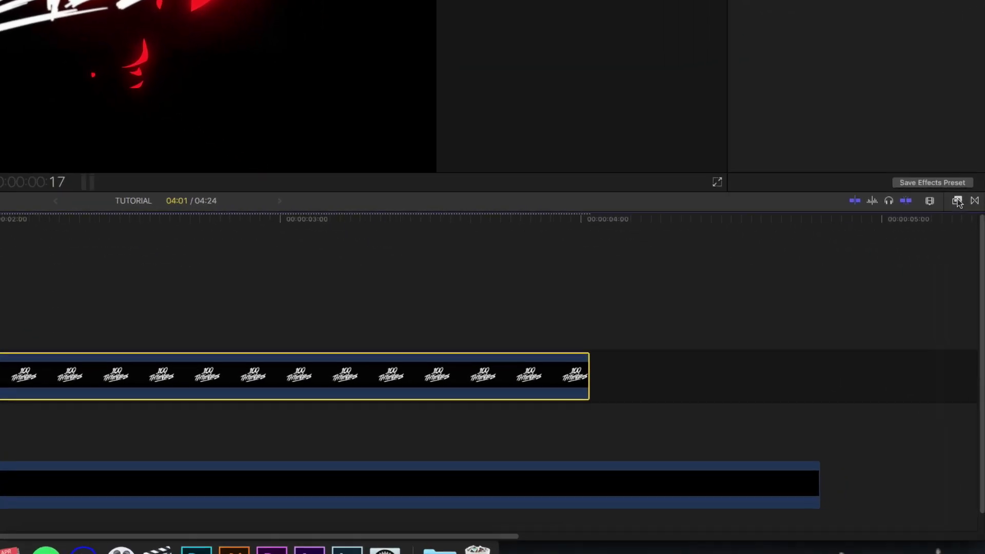
pyautogui.click(968, 321)
pyautogui.scroll(5, 690, 157)
pyautogui.click(692, 129)
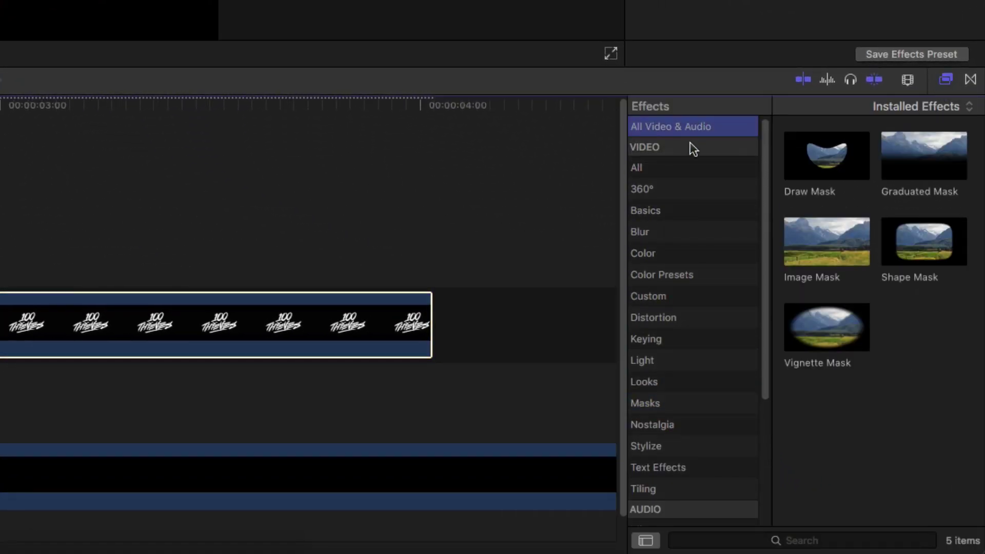
pyautogui.click(826, 543)
pyautogui.write('handhe')
pyautogui.moveTo(792, 141); pyautogui.dragTo(208, 312)
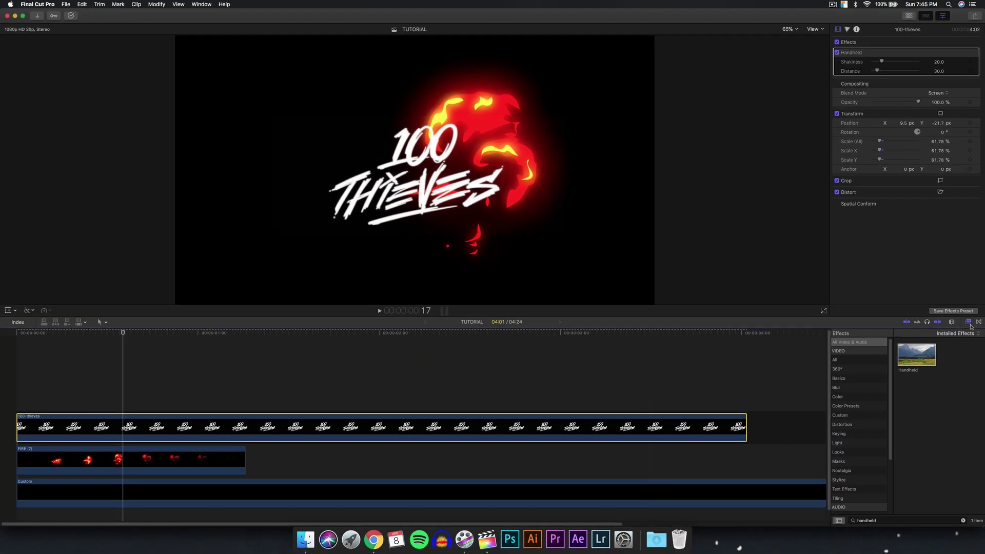
pyautogui.click(968, 322)
# - Set the Handheld effect's Shakiness to about 50.98 and Distance to about 38.76, checking the motion in playback
pyautogui.press('space')
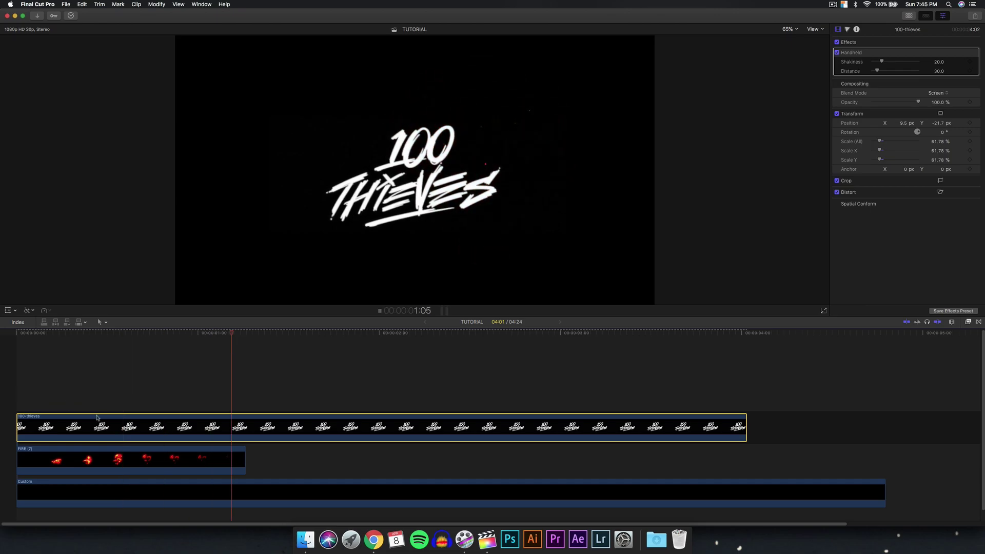
pyautogui.moveTo(881, 61); pyautogui.dragTo(883, 63)
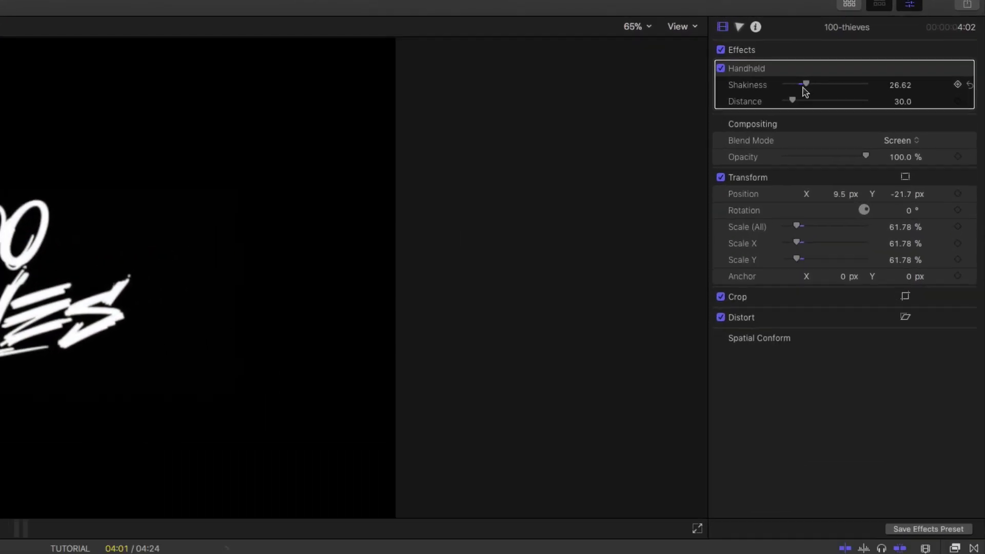
pyautogui.moveTo(793, 100); pyautogui.dragTo(794, 102)
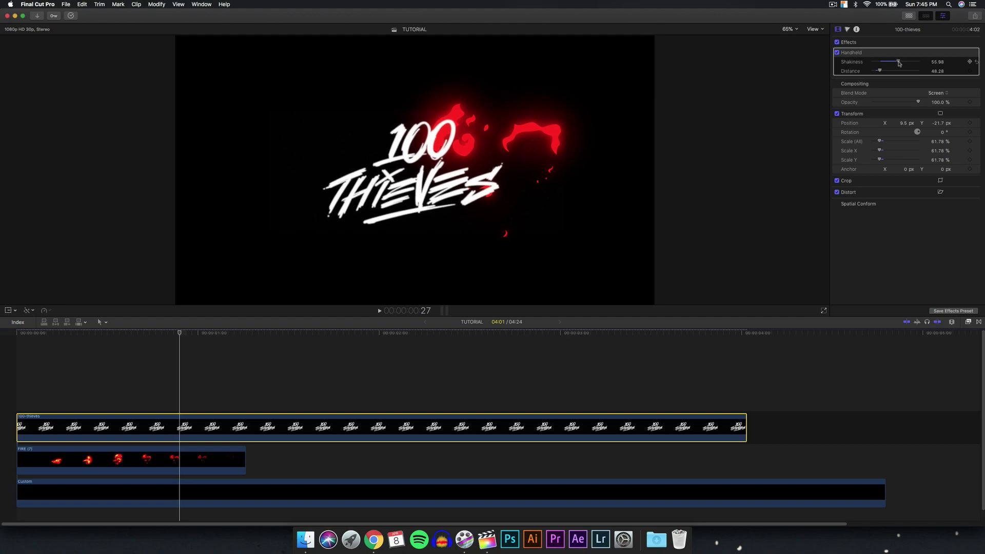
pyautogui.press('space')
pyautogui.press('space')
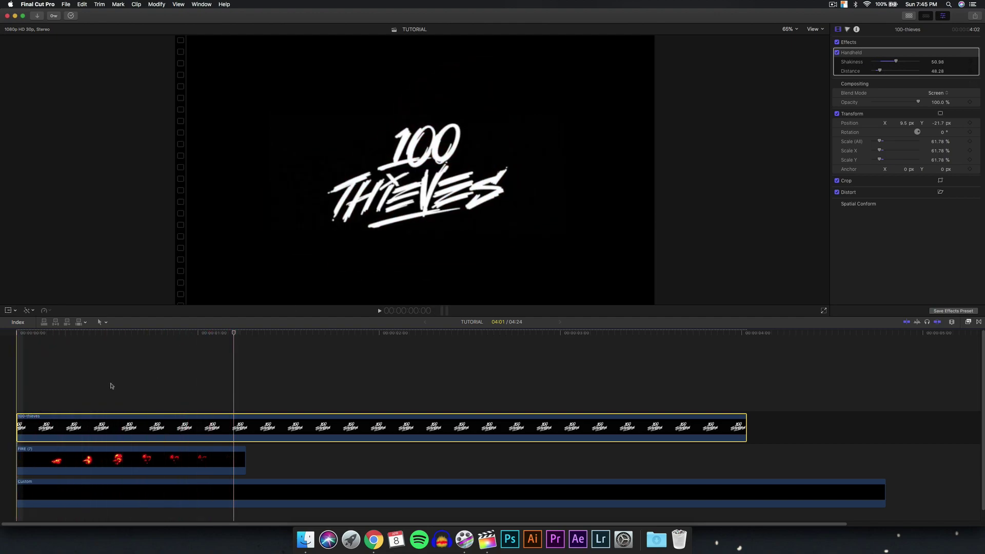
pyautogui.moveTo(880, 71); pyautogui.dragTo(878, 71)
pyautogui.press('space')
pyautogui.press('space')
pyautogui.click(21, 440)
pyautogui.press('space')
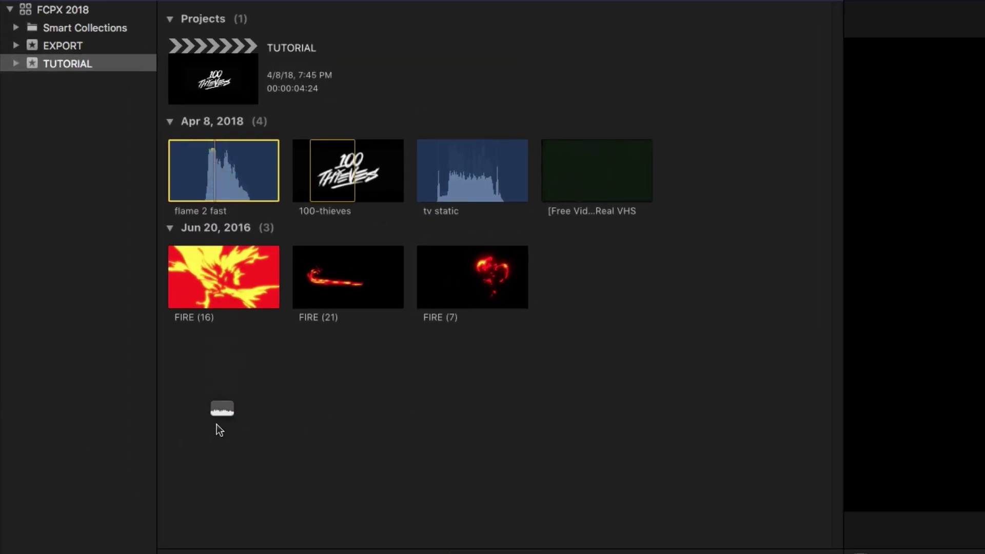
# - Add the flame 2 fast and tv static sound effects beneath the Custom generator, near the start of the timeline
pyautogui.moveTo(216, 424); pyautogui.dragTo(55, 507)
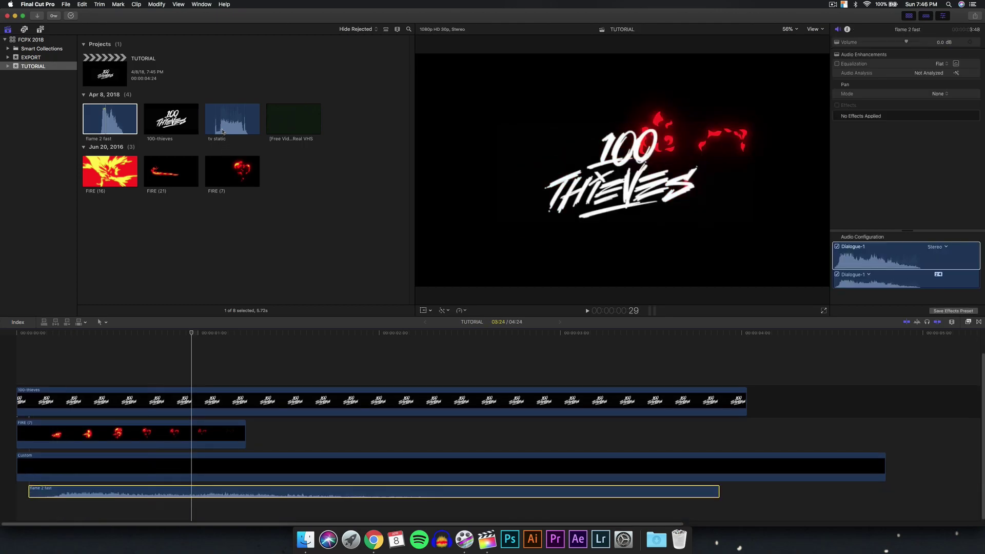
pyautogui.moveTo(223, 132); pyautogui.dragTo(37, 517)
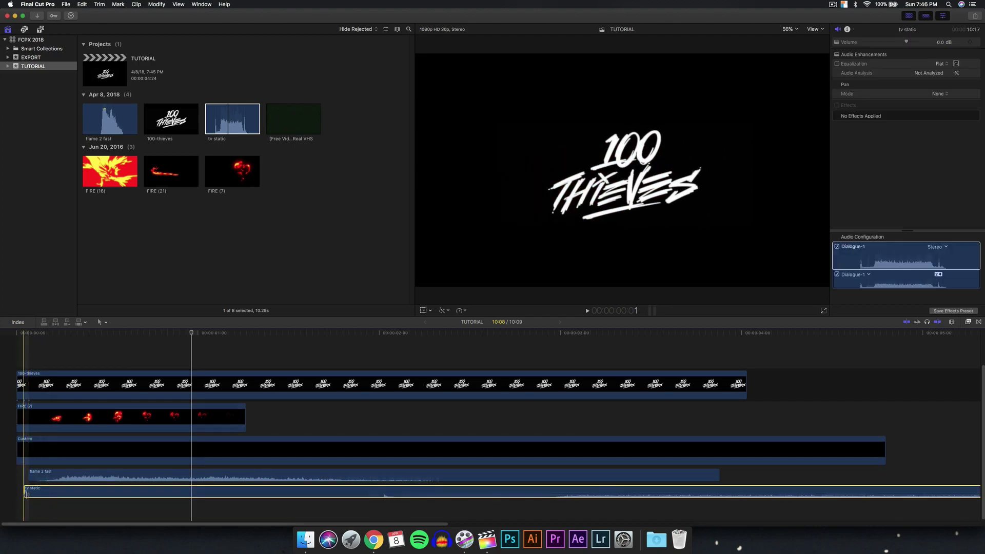
pyautogui.click(25, 491)
# - Shift the flame 2 fast audio and the FIRE (7) clip about 17 frames later so they start together
pyautogui.moveTo(24, 487); pyautogui.dragTo(148, 474)
pyautogui.moveTo(89, 424); pyautogui.dragTo(192, 424)
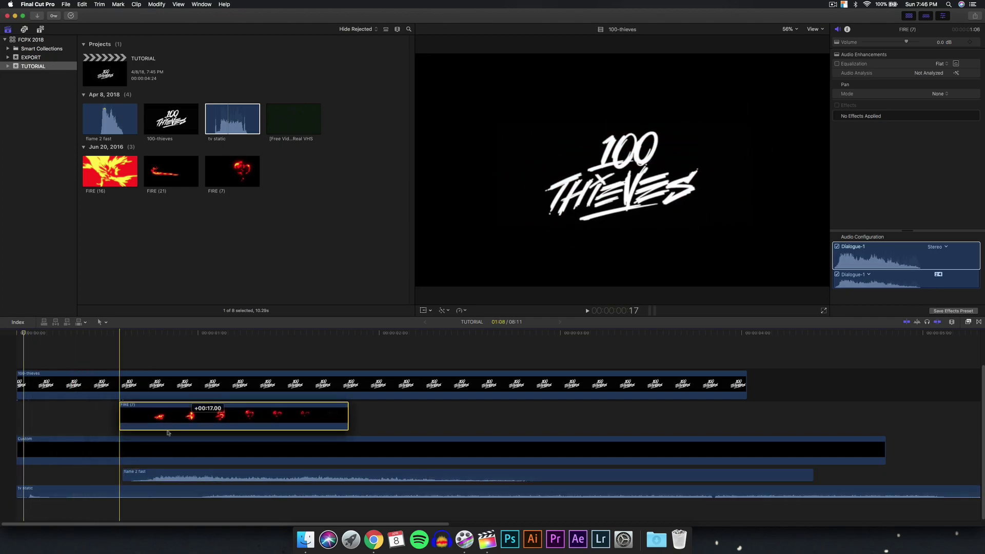
pyautogui.click(104, 449)
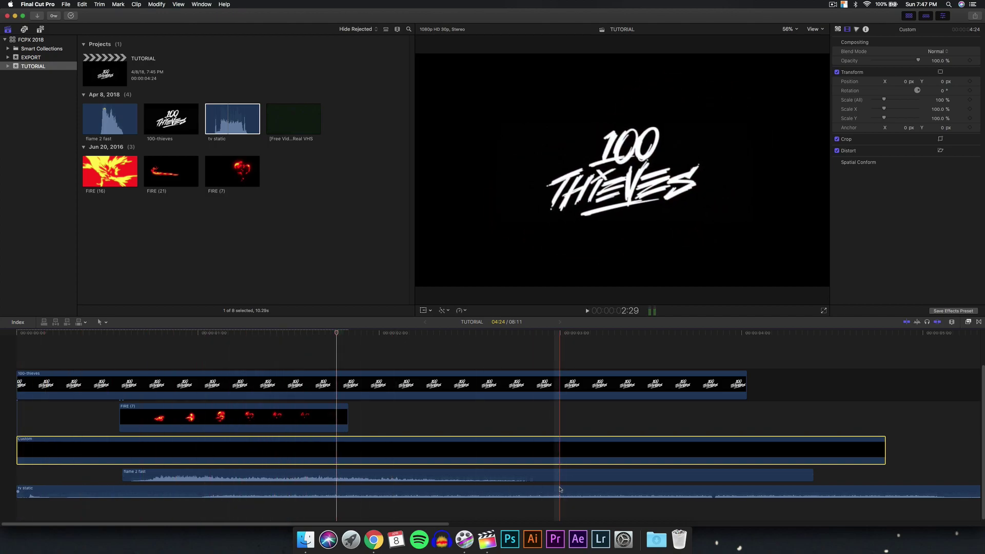
pyautogui.hscroll(15, 559, 489)
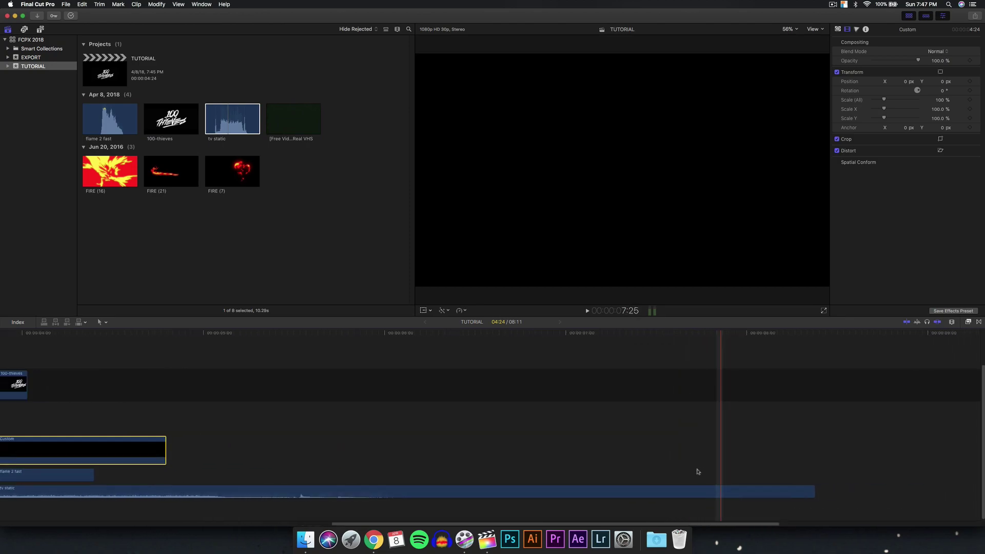
pyautogui.hscroll(-15, 698, 471)
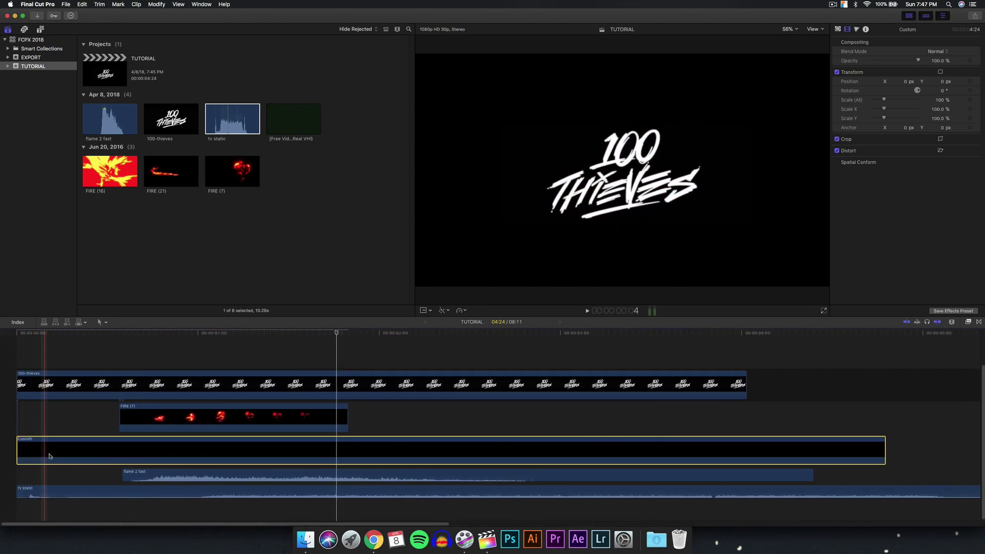
pyautogui.press('Home')
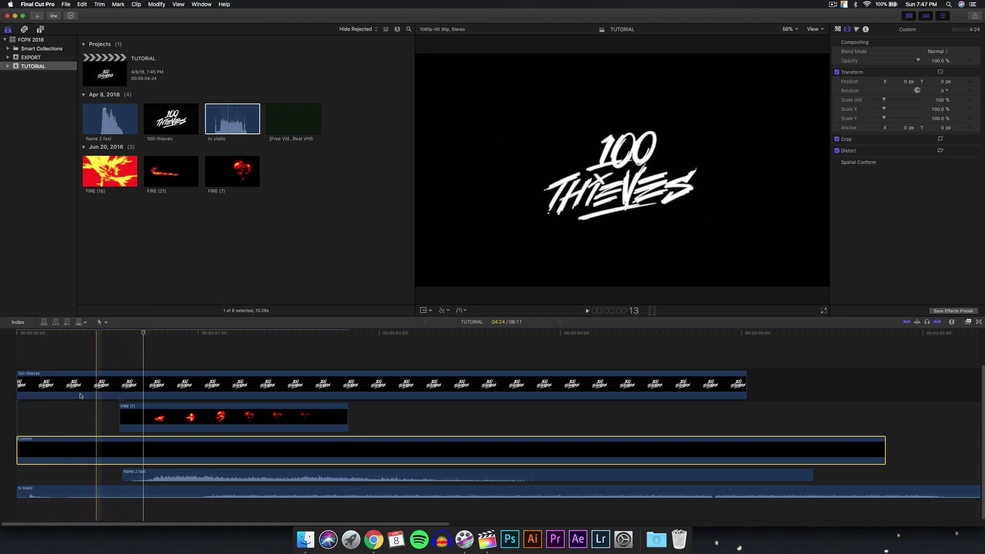
pyautogui.click(34, 385)
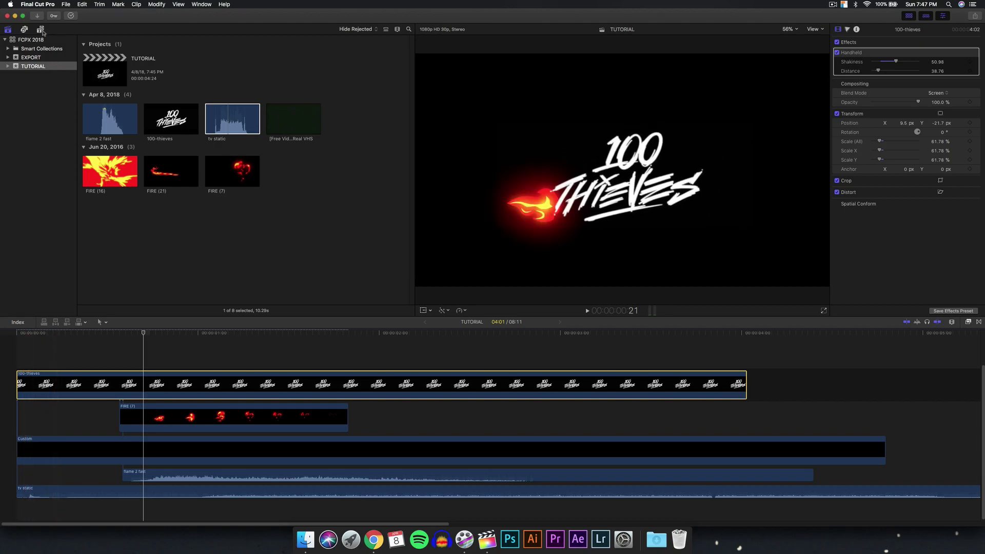
pyautogui.click(63, 447)
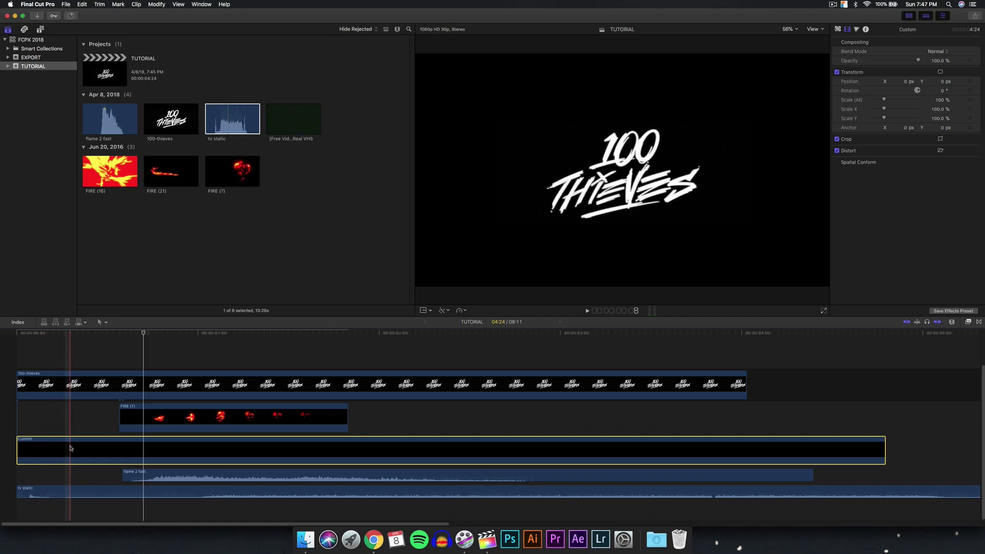
# - Split a 6-frame piece off the start of the black Custom generator and place it before the 100-thieves clip in the main storyline
pyautogui.press('b')
pyautogui.press('a')
pyautogui.moveTo(76, 491); pyautogui.dragTo(19, 485)
pyautogui.click(41, 443)
pyautogui.press('b')
pyautogui.press('v')
pyautogui.moveTo(61, 449); pyautogui.dragTo(19, 393)
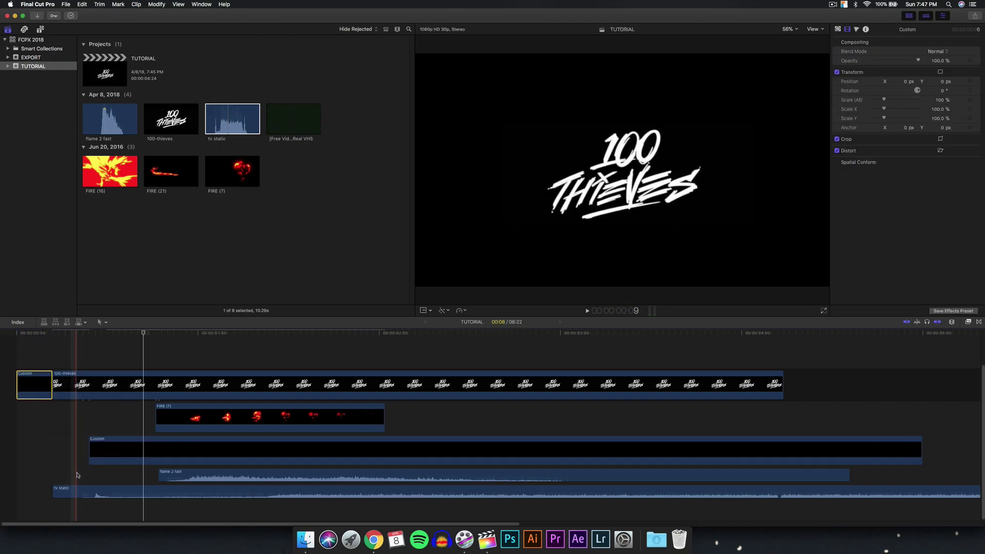
# - Extend the tv static audio back to the timeline start, lengthen the opening Custom piece to about 7 frames, and play the result
pyautogui.moveTo(53, 488); pyautogui.dragTo(17, 490)
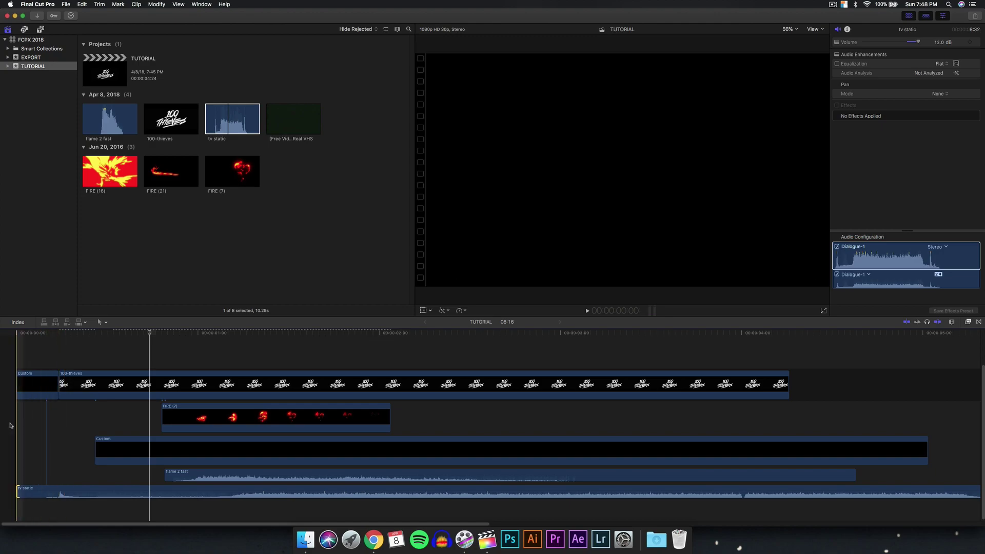
pyautogui.press('space')
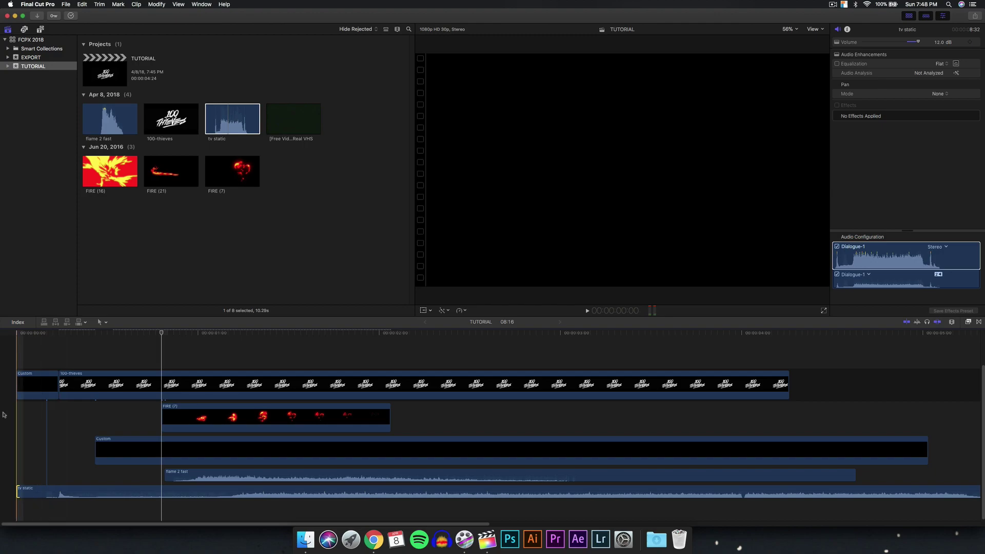
pyautogui.press('space')
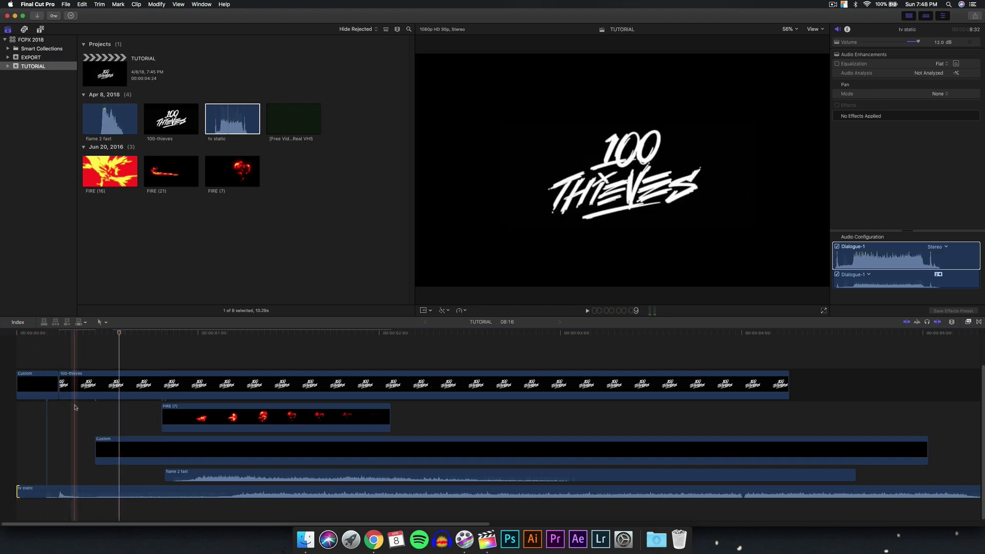
# - Reposition the 100-thieves logo with Transform to about X -12.3 px, Y -10.4 px, and play it back
pyautogui.click(110, 385)
pyautogui.click(422, 310)
pyautogui.moveTo(608, 215); pyautogui.dragTo(603, 213)
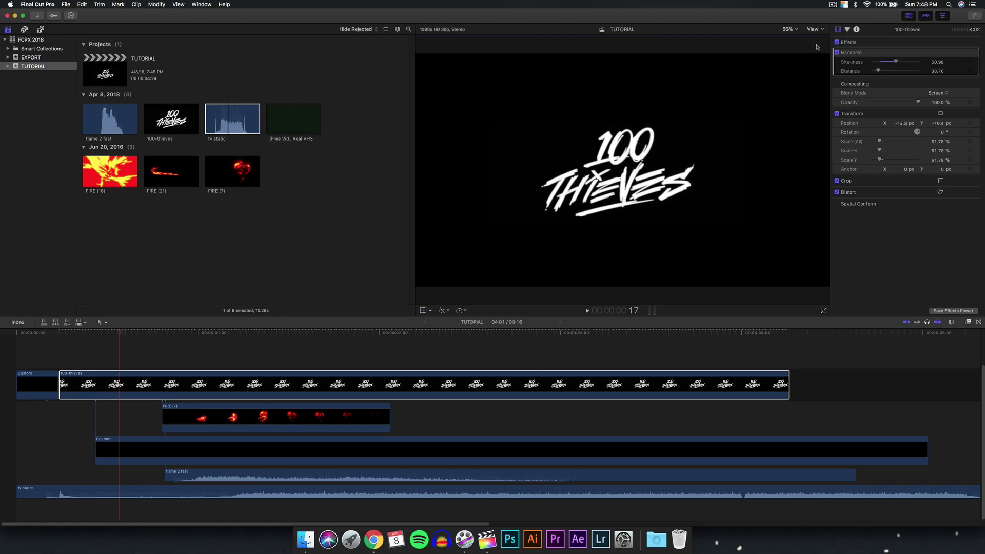
pyautogui.press('space')
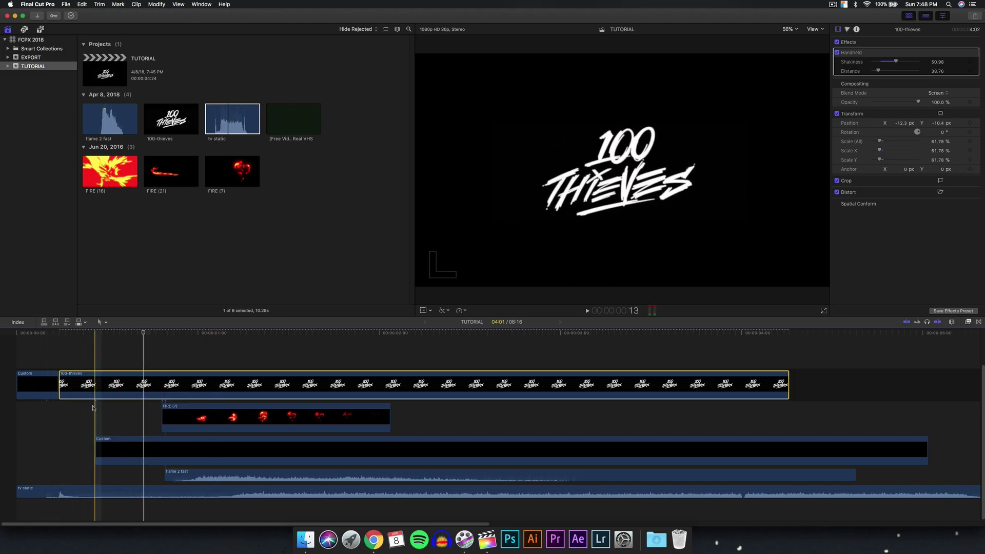
# - Shift the FIRE (7) clip and the flame 2 fast audio about 3 frames earlier so they start together, and check in playback
pyautogui.moveTo(177, 417); pyautogui.dragTo(159, 417)
pyautogui.click(192, 476)
pyautogui.moveTo(192, 475); pyautogui.dragTo(171, 475)
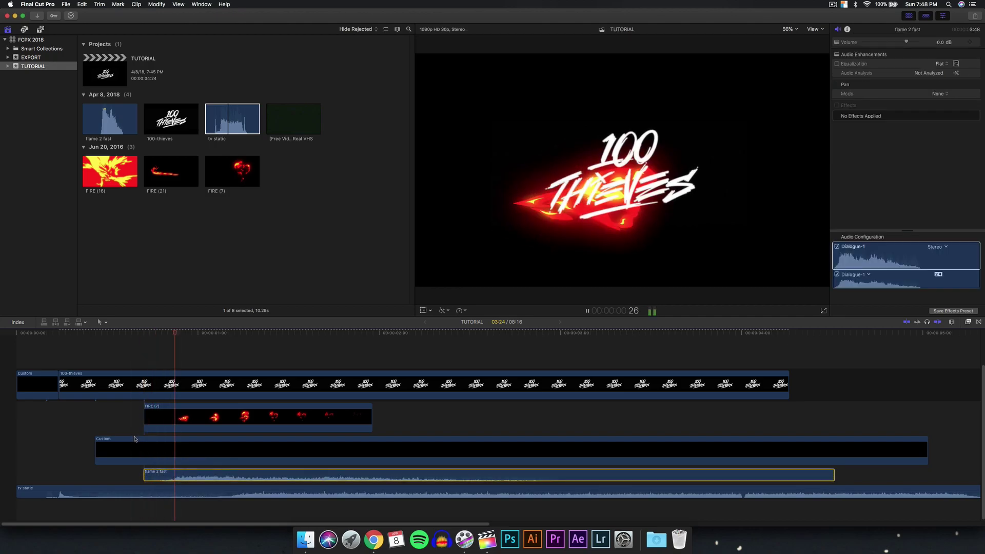
pyautogui.press('space')
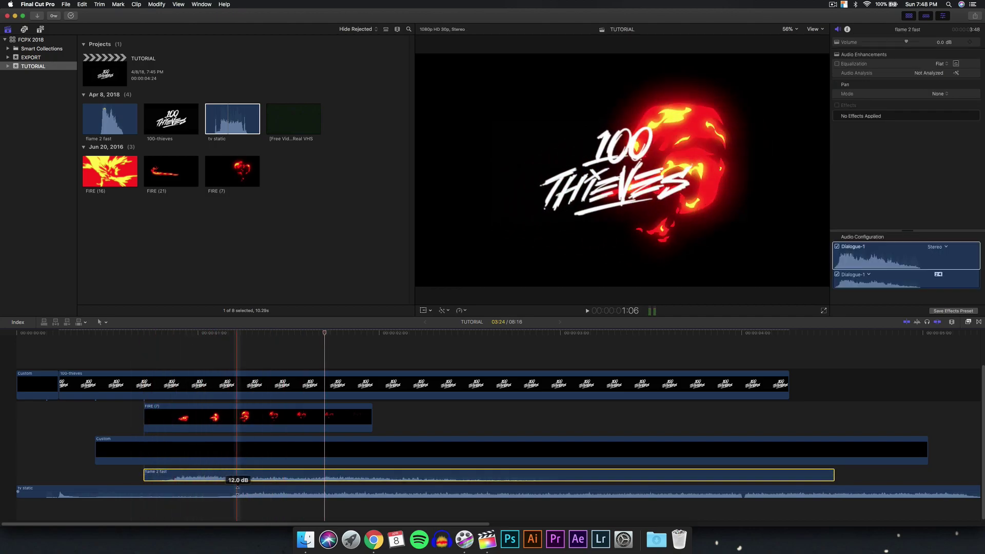
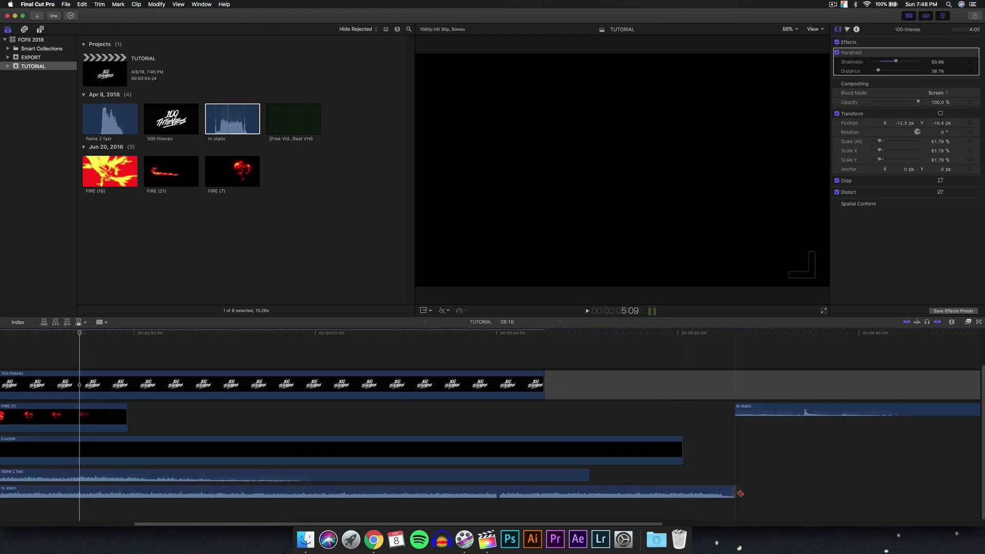
# - Delete the middle section of the tv static audio, move its last section directly behind the first, and listen to the result
pyautogui.click(494, 496)
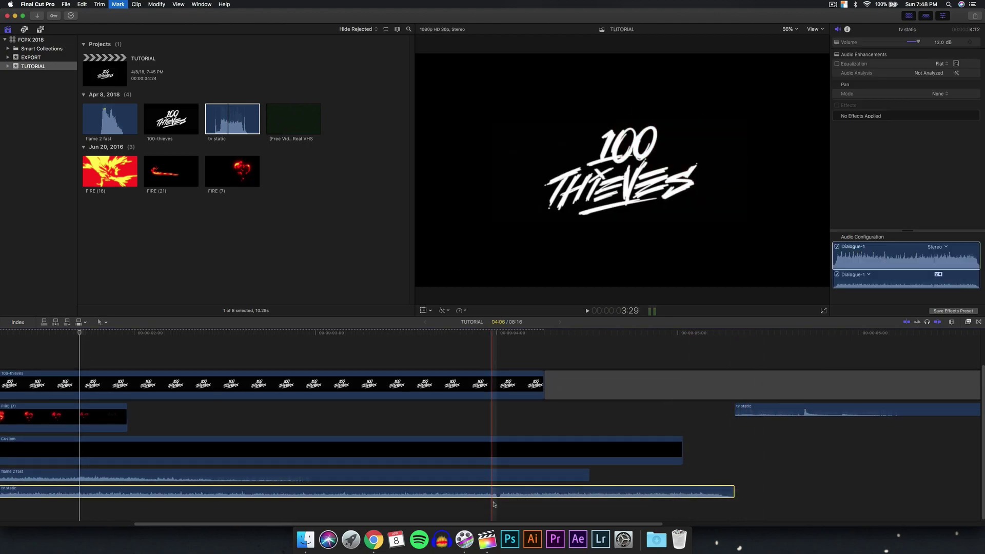
pyautogui.press('Delete')
pyautogui.hscroll(-10, 564, 488)
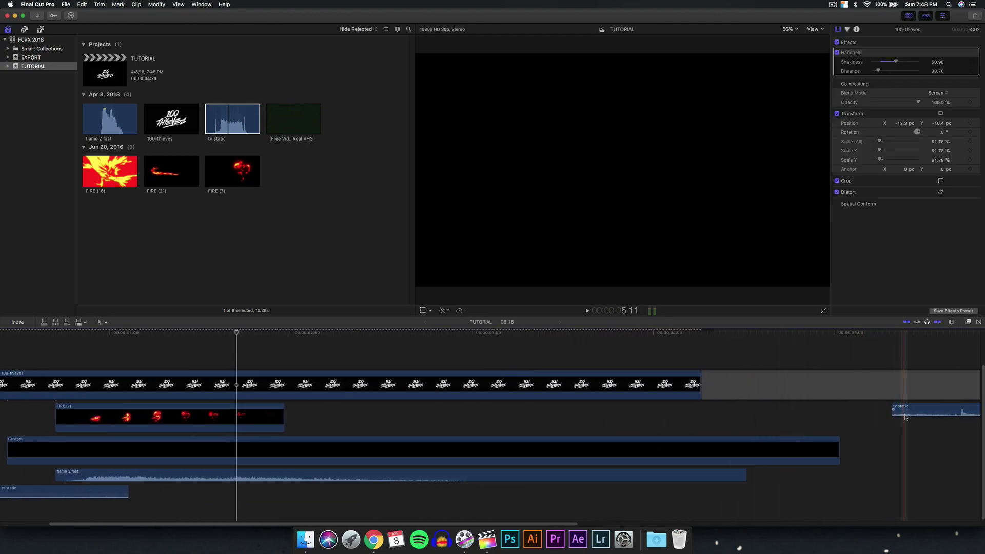
pyautogui.moveTo(905, 417); pyautogui.dragTo(649, 488)
pyautogui.press('super+z')
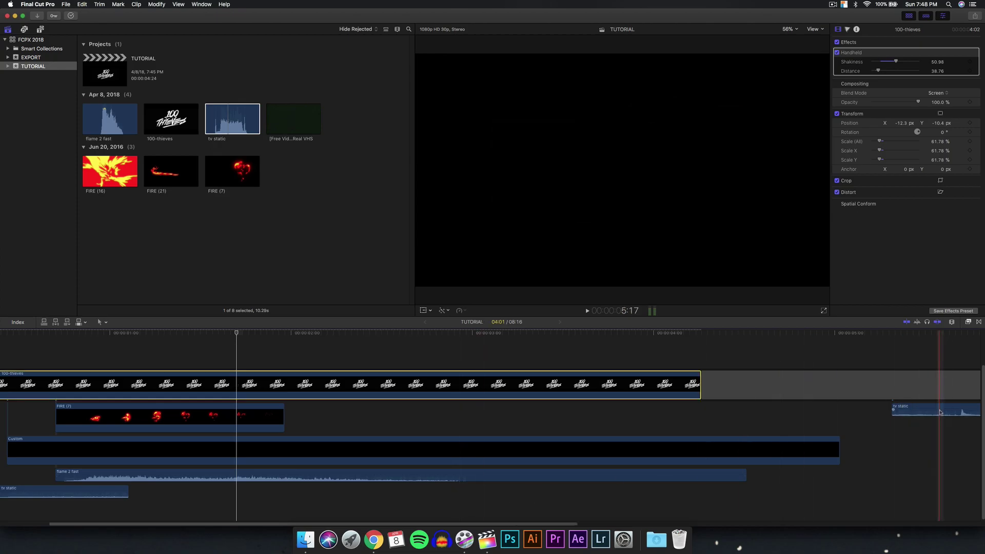
pyautogui.moveTo(936, 411); pyautogui.dragTo(178, 494)
pyautogui.hscroll(-3, 215, 487)
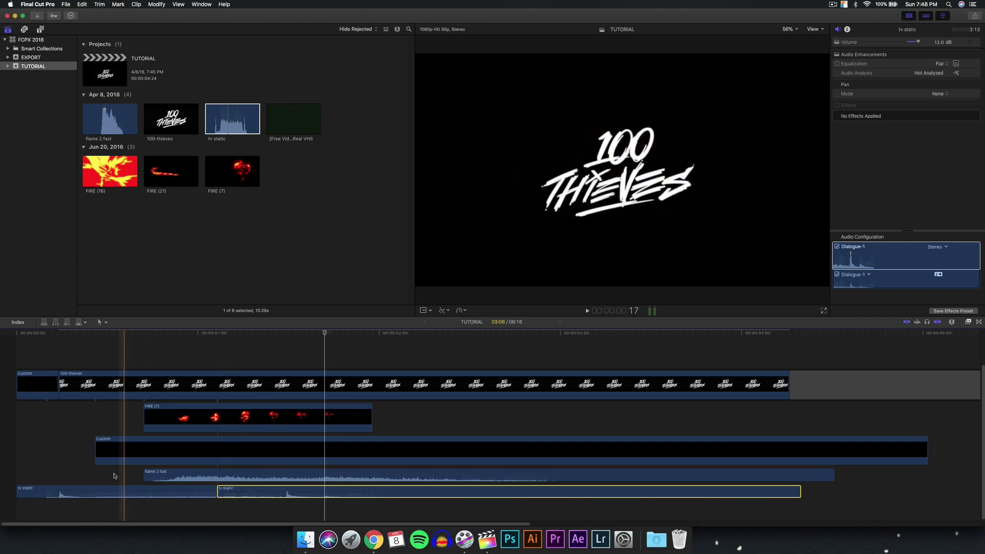
pyautogui.press('space')
pyautogui.press('space')
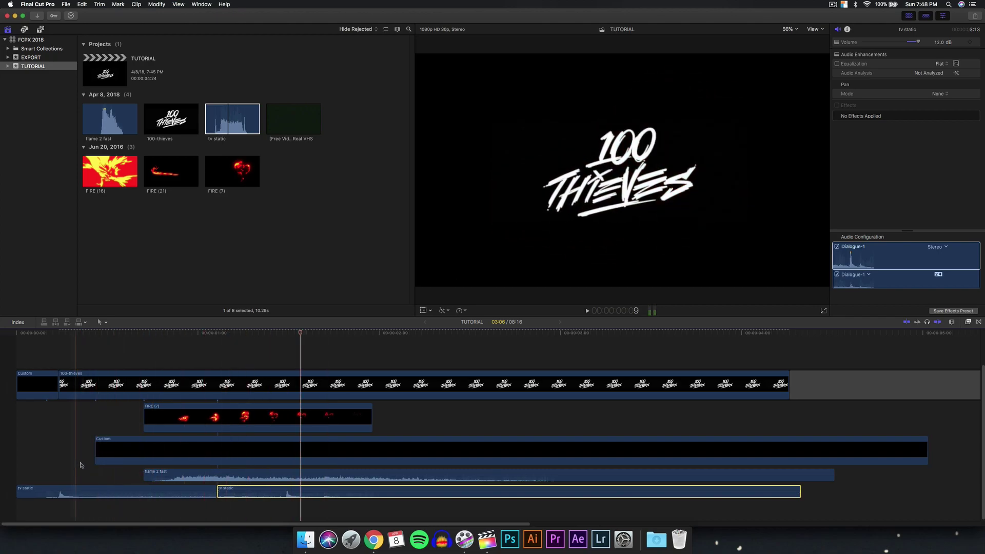
# - Lower the flame 2 fast audio volume to about -4.9 dB and check it in playback
pyautogui.click(215, 475)
pyautogui.moveTo(215, 476); pyautogui.dragTo(214, 480)
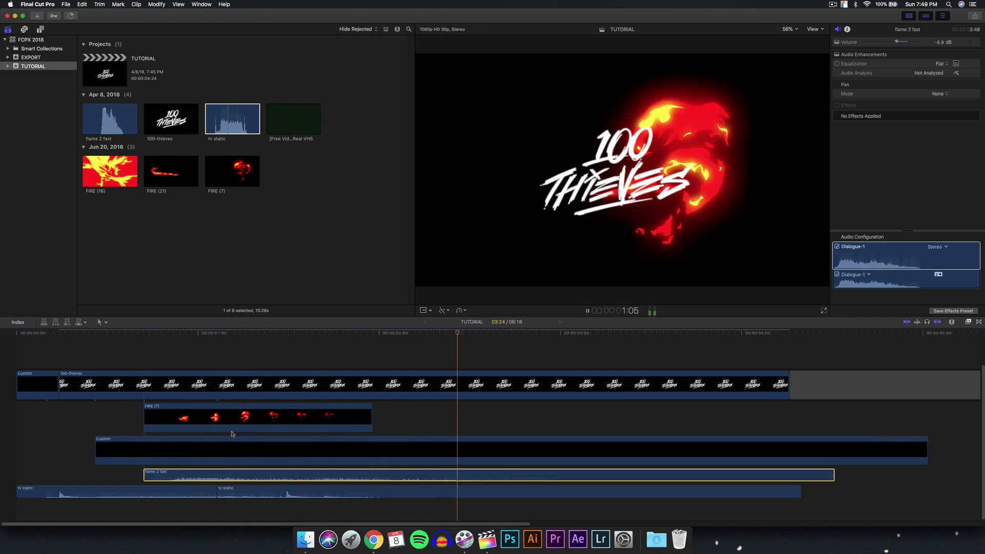
pyautogui.press('space')
# - Move the second tv static section to start at about 1:13 and lengthen the first section to 1:03
pyautogui.moveTo(258, 491)
pyautogui.mouseDown()
pyautogui.moveTo(315, 494)
pyautogui.moveTo(233, 490)
pyautogui.moveTo(277, 492)
pyautogui.mouseUp()
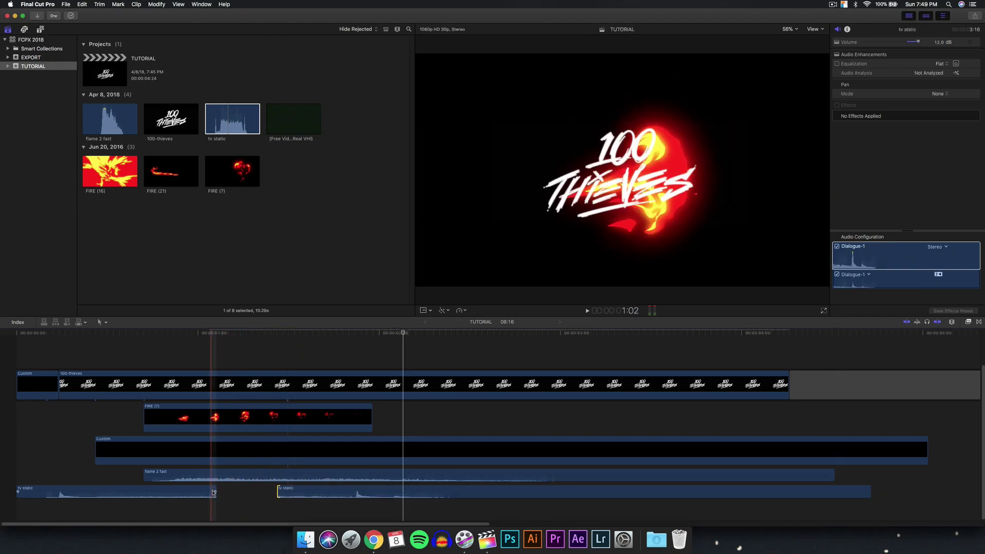
pyautogui.moveTo(216, 491)
pyautogui.mouseDown()
pyautogui.moveTo(241, 492)
pyautogui.moveTo(218, 491)
pyautogui.mouseUp()
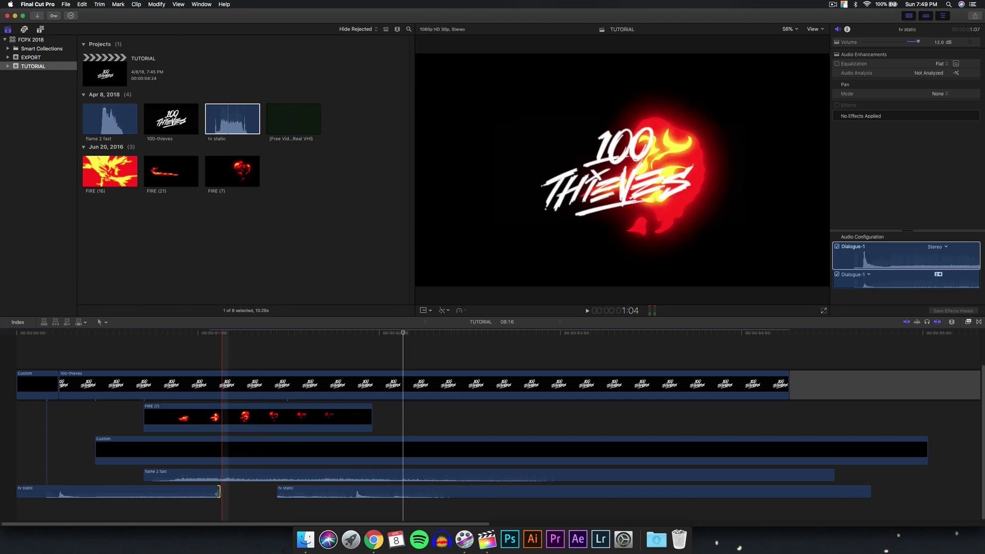
pyautogui.click(200, 495)
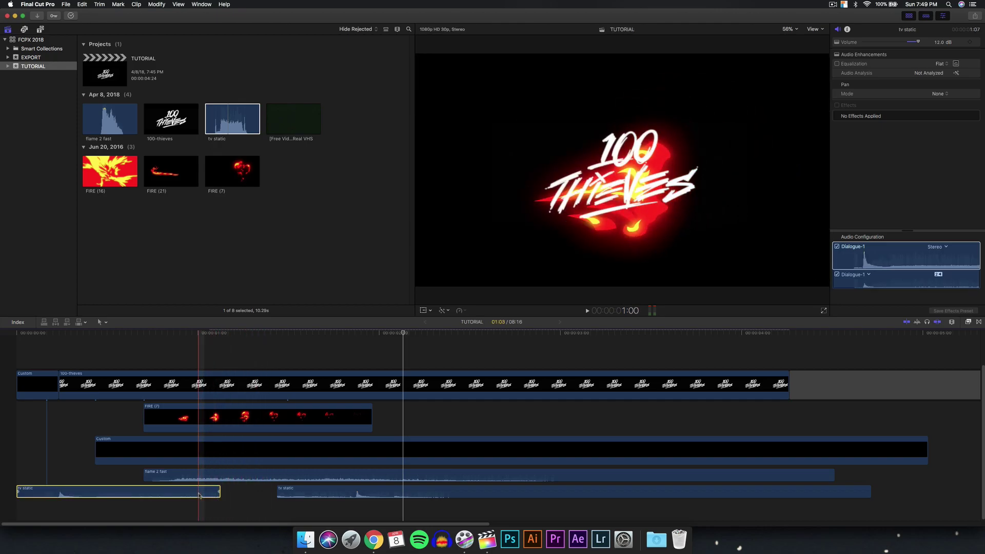
pyautogui.click(315, 492)
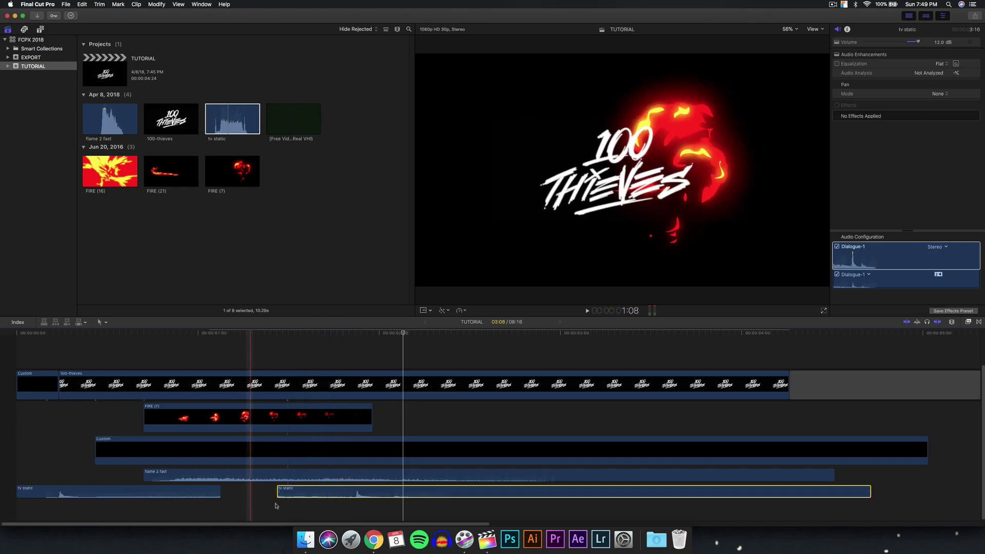
pyautogui.click(215, 494)
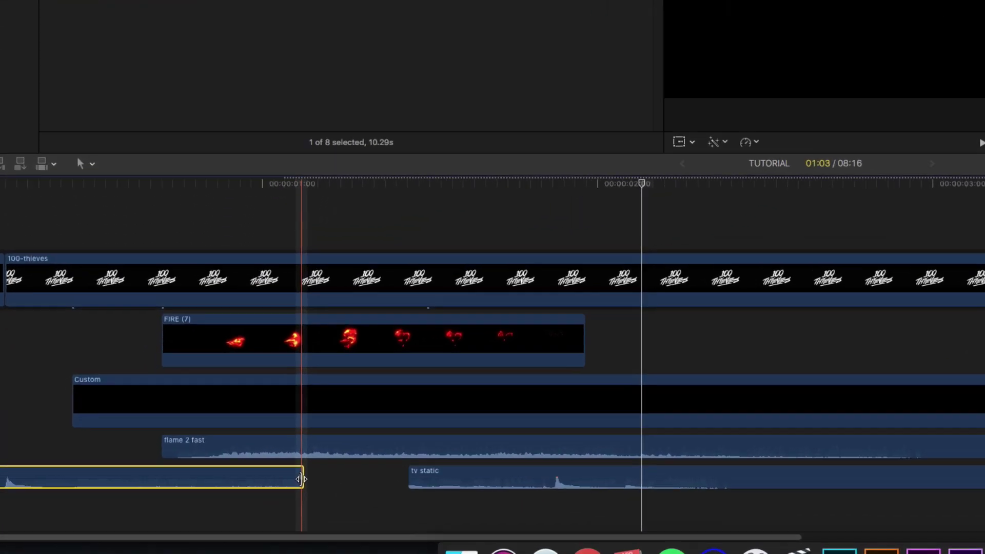
# - Add a fade-out to the end of the first tv static section and a fade-in to the second, and play them back
pyautogui.click(219, 491)
pyautogui.moveTo(372, 466); pyautogui.dragTo(343, 464)
pyautogui.click(568, 457)
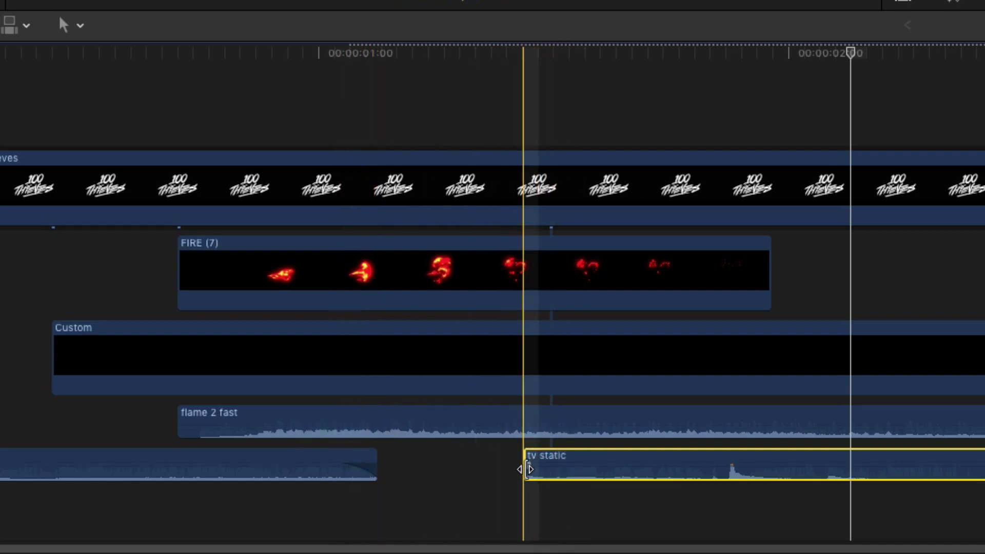
pyautogui.moveTo(526, 465); pyautogui.dragTo(563, 463)
pyautogui.click(316, 413)
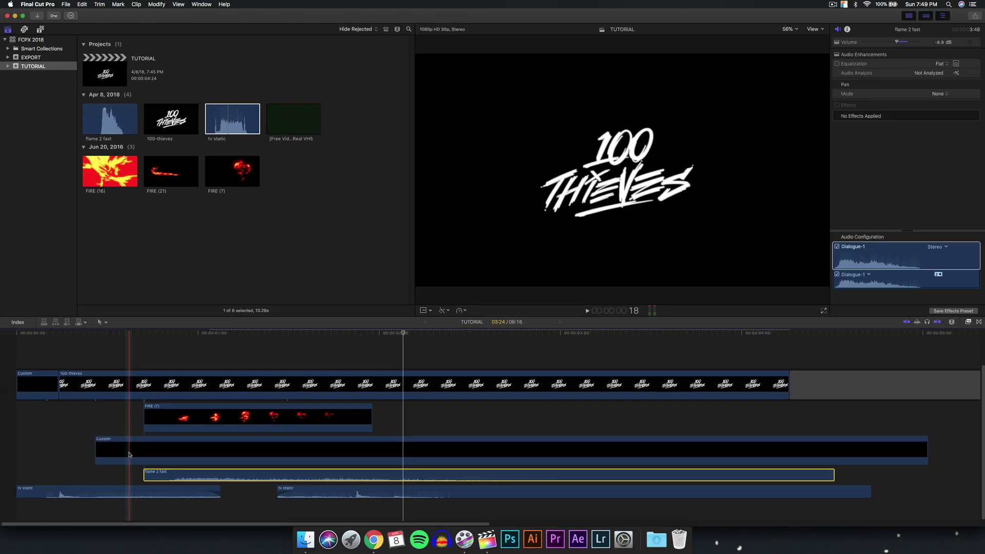
pyautogui.press('space')
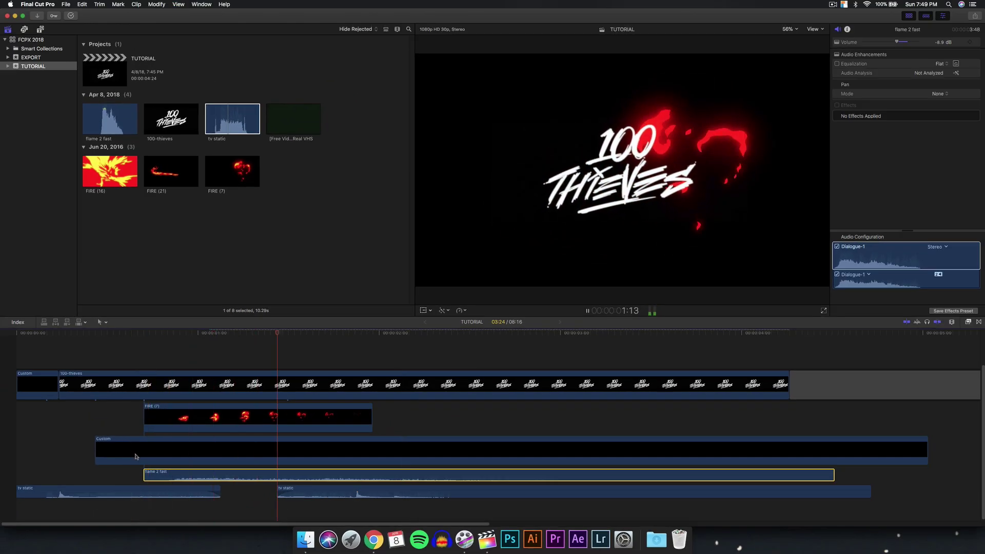
pyautogui.press('space')
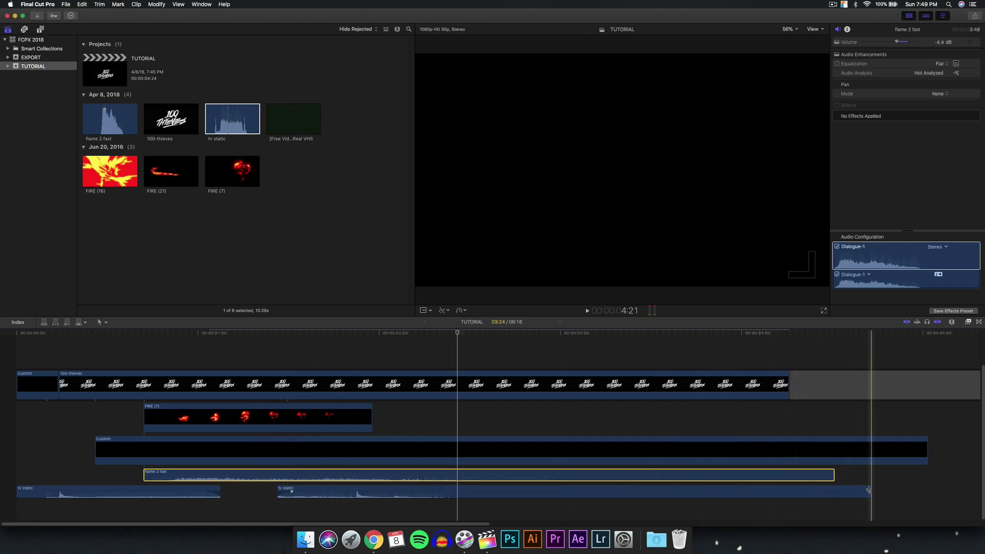
# - Trim the end of the second tv static section back to about 3:01
pyautogui.moveTo(868, 490); pyautogui.dragTo(522, 500)
pyautogui.moveTo(460, 497); pyautogui.dragTo(566, 494)
pyautogui.click(341, 473)
pyautogui.click(458, 493)
# - Trim the flame 2 fast audio to the end of FIRE (7), and end the second tv static section at about 2:13
pyautogui.click(436, 475)
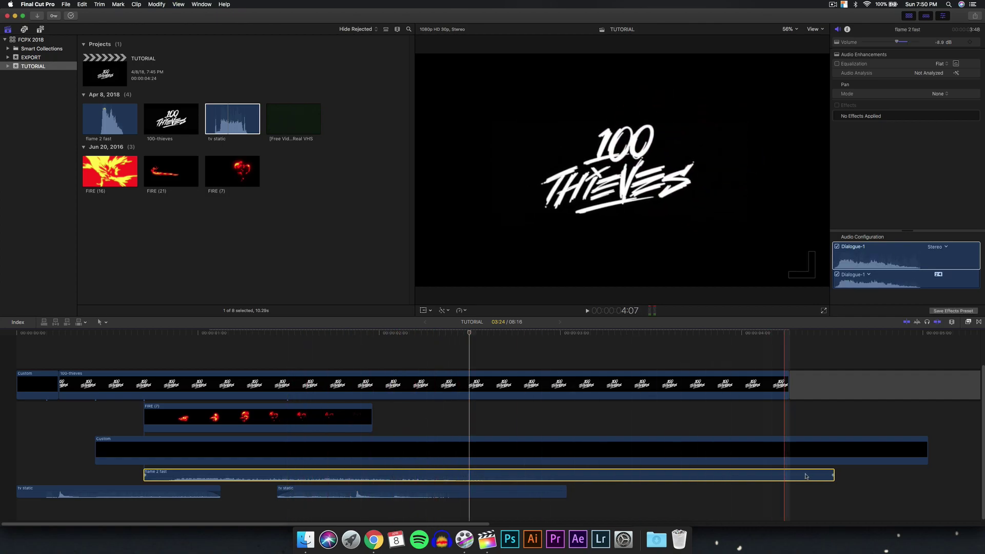
pyautogui.moveTo(832, 473); pyautogui.dragTo(372, 475)
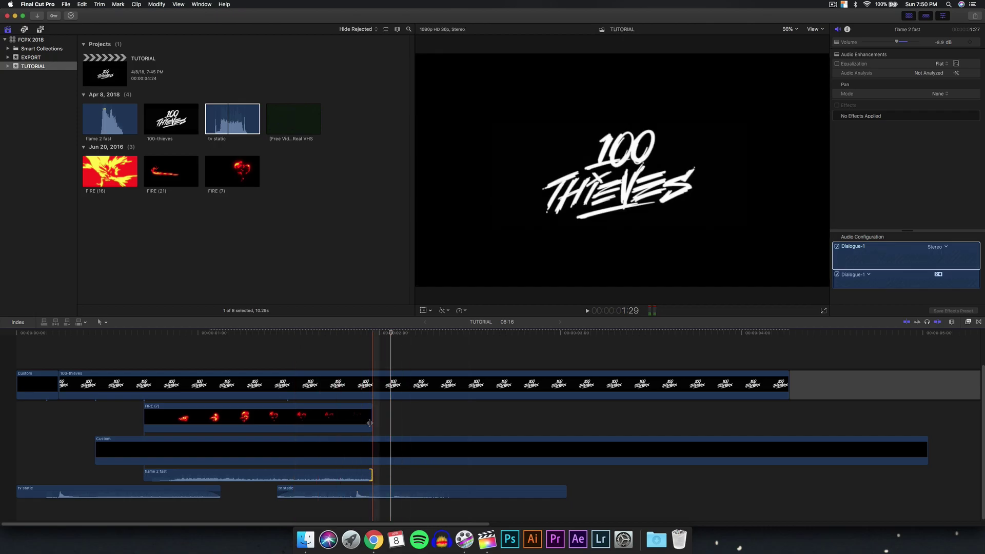
pyautogui.moveTo(569, 494); pyautogui.dragTo(309, 493)
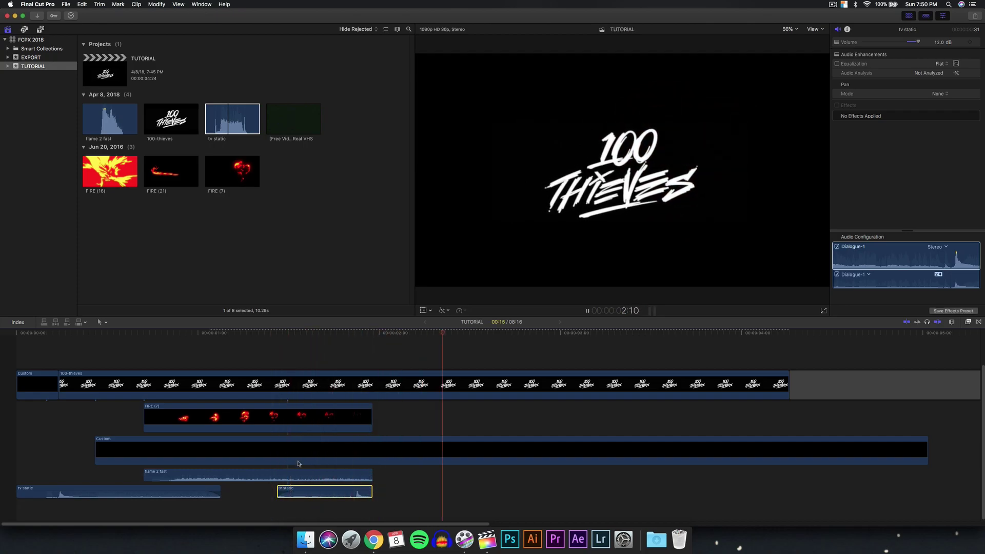
pyautogui.moveTo(371, 491); pyautogui.dragTo(456, 491)
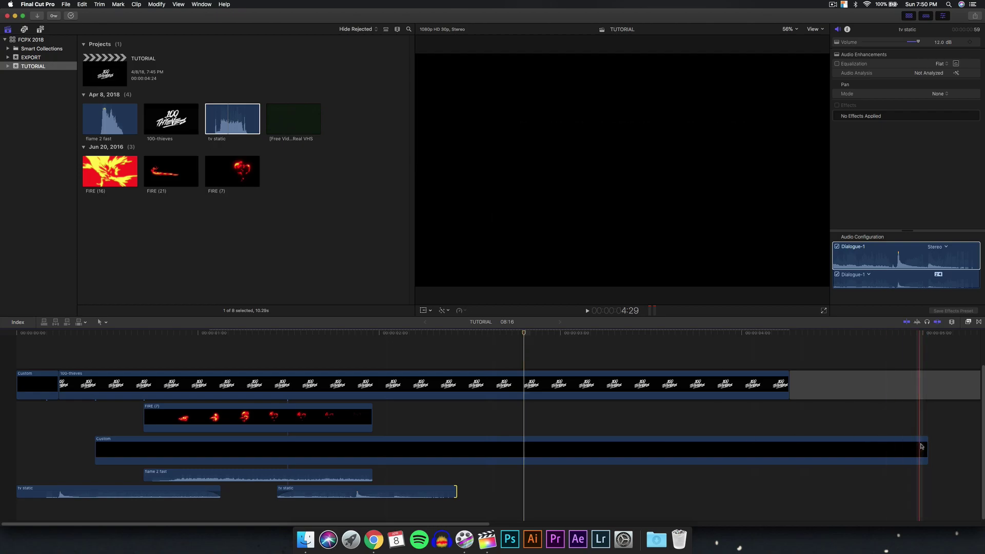
# - Trim the lower Custom generator and the 100-thieves clip to end at 2:13 with the tv static audio, and preview the intro
pyautogui.moveTo(921, 446); pyautogui.dragTo(456, 450)
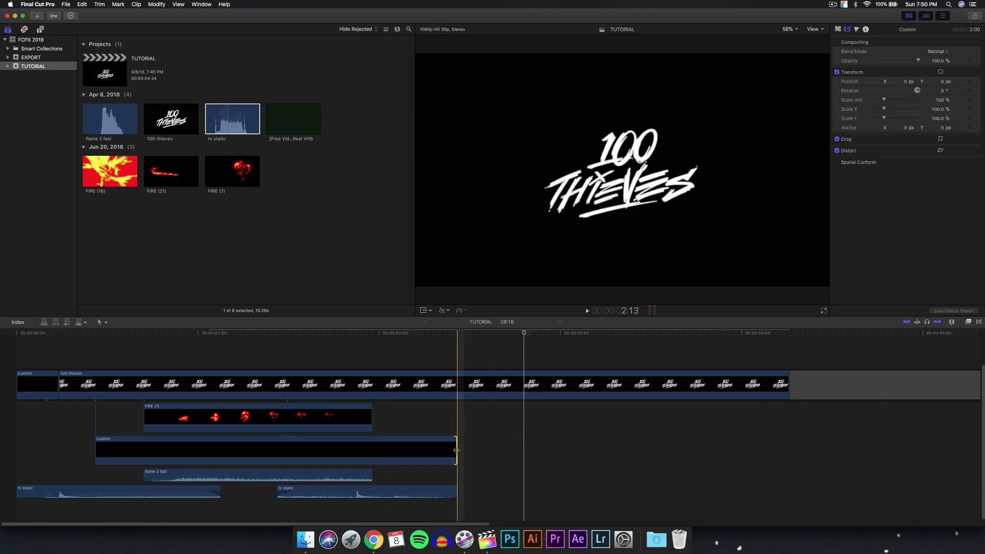
pyautogui.moveTo(790, 388); pyautogui.dragTo(464, 391)
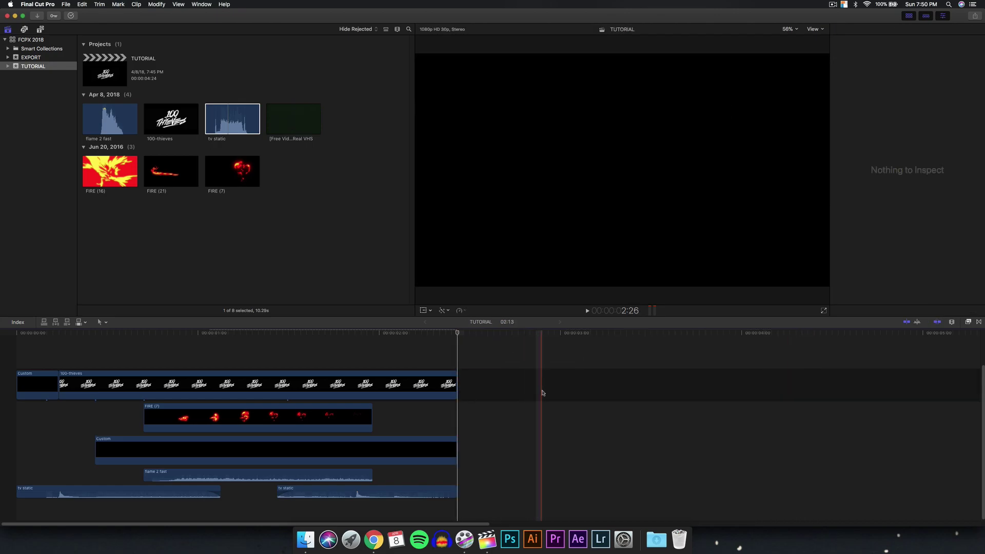
pyautogui.hotkey('shift', 'z')
pyautogui.moveTo(881, 333); pyautogui.dragTo(232, 349)
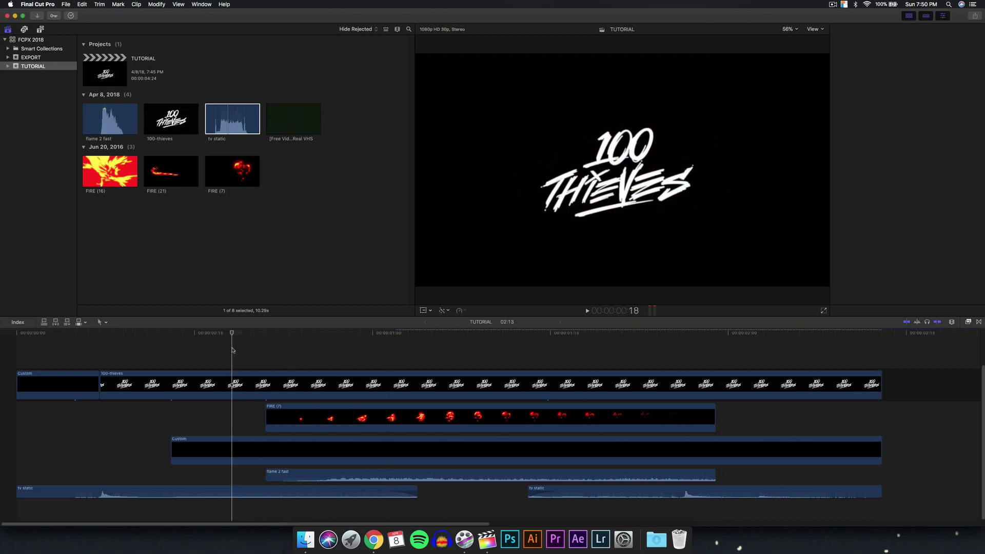
pyautogui.press('cmd+4')
pyautogui.press('space')
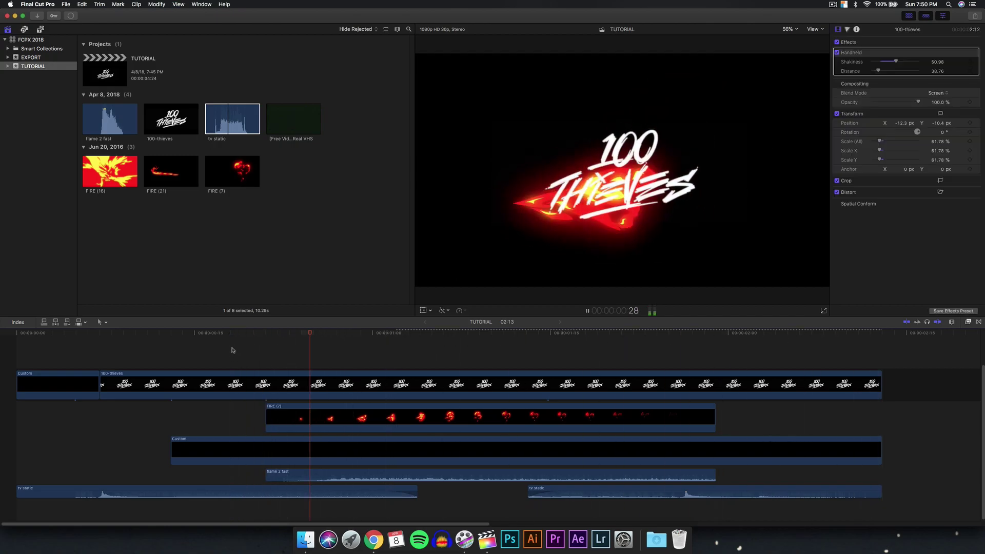
# - Trim the end of the 100-thieves clip back to about 1:27, near the spike in the second tv static section, and check in playback
pyautogui.click(698, 385)
pyautogui.moveTo(880, 384); pyautogui.dragTo(688, 382)
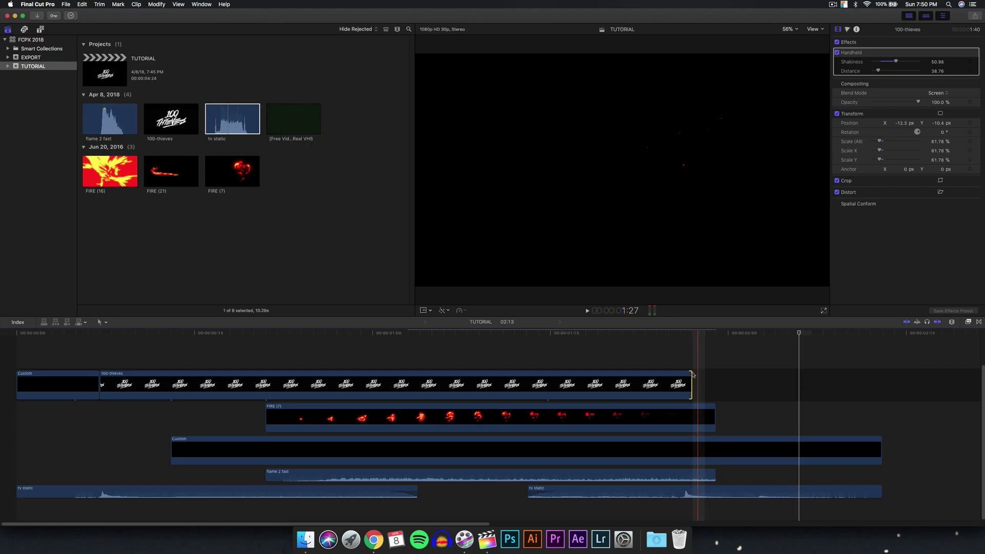
pyautogui.press('space')
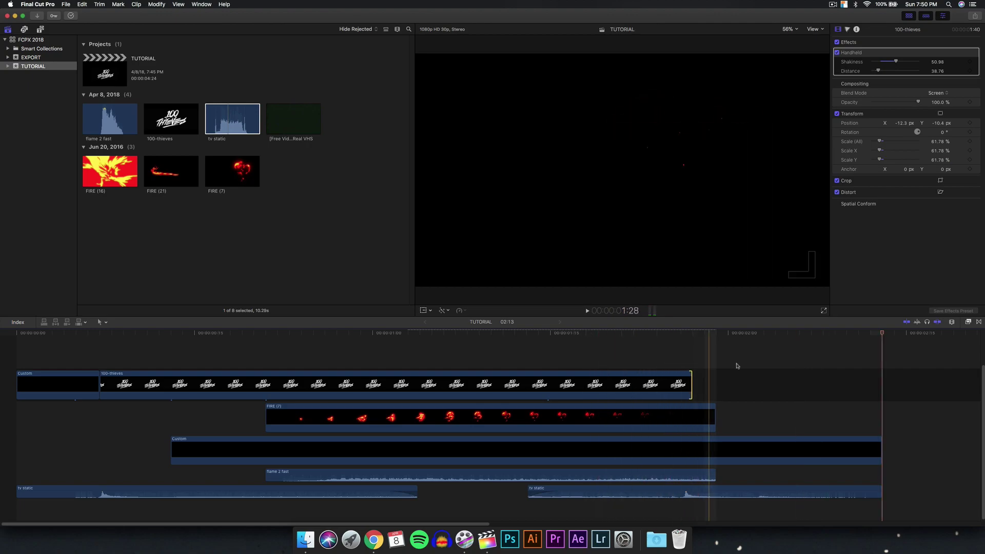
pyautogui.click(748, 450)
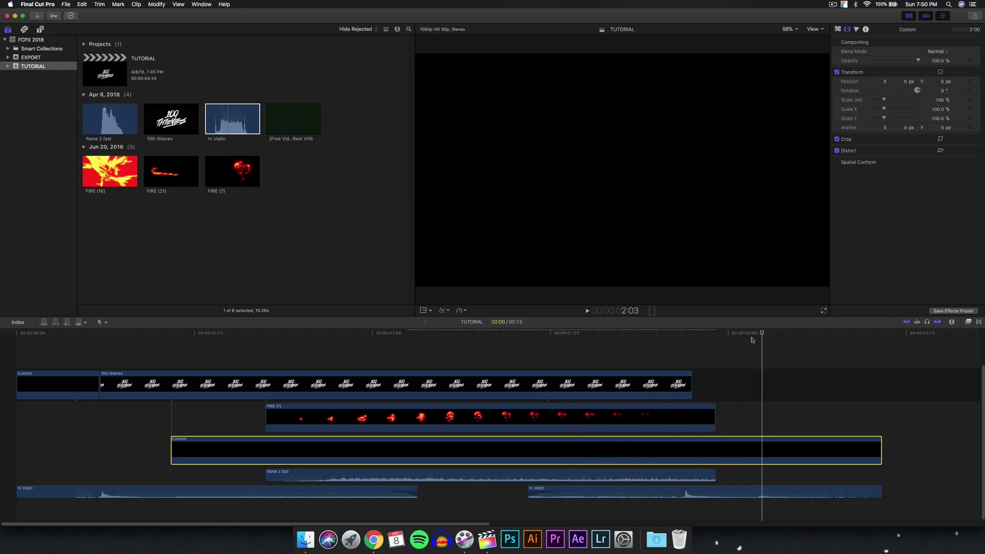
# - Preview the intro, and fade out the end of the flame 2 fast audio
pyautogui.moveTo(789, 340); pyautogui.dragTo(27, 345)
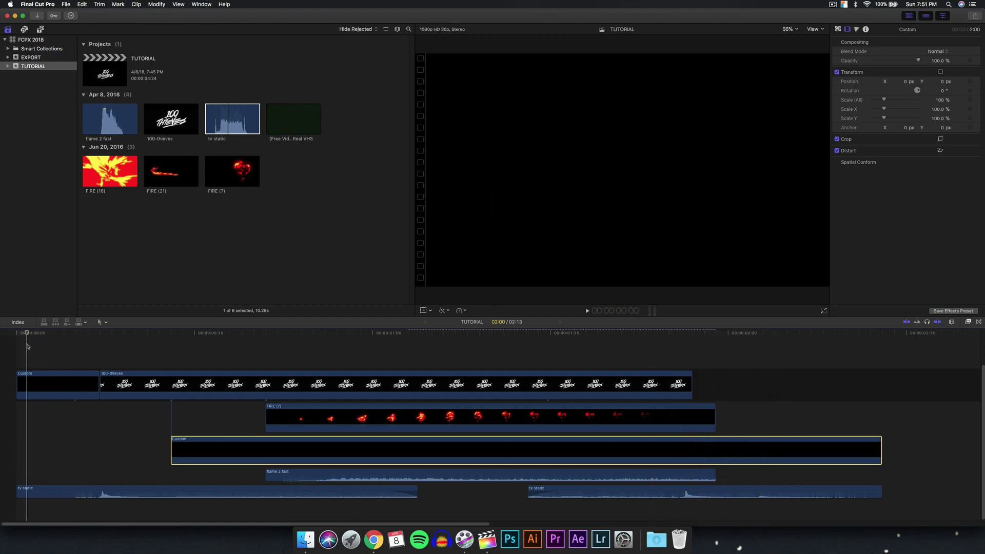
pyautogui.press('space')
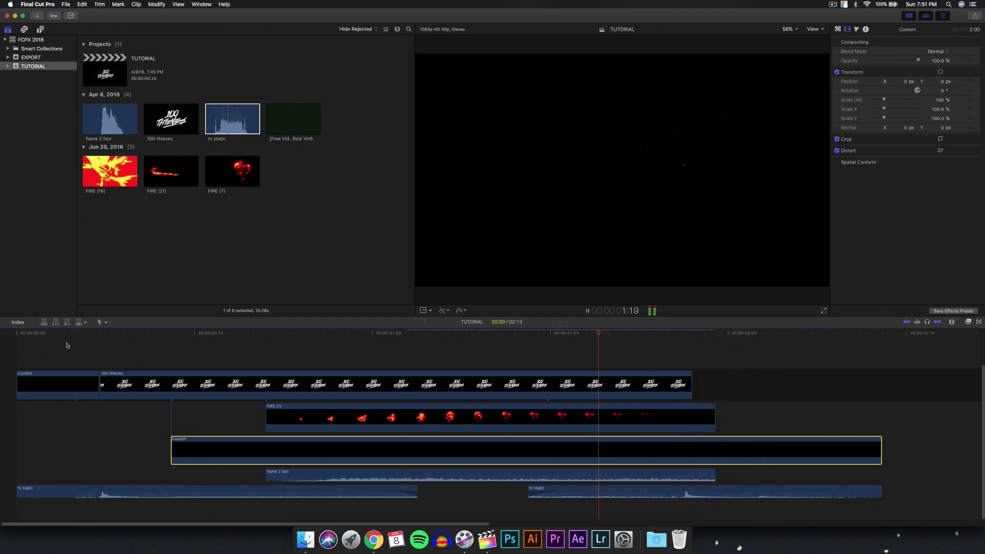
pyautogui.moveTo(572, 337); pyautogui.dragTo(635, 346)
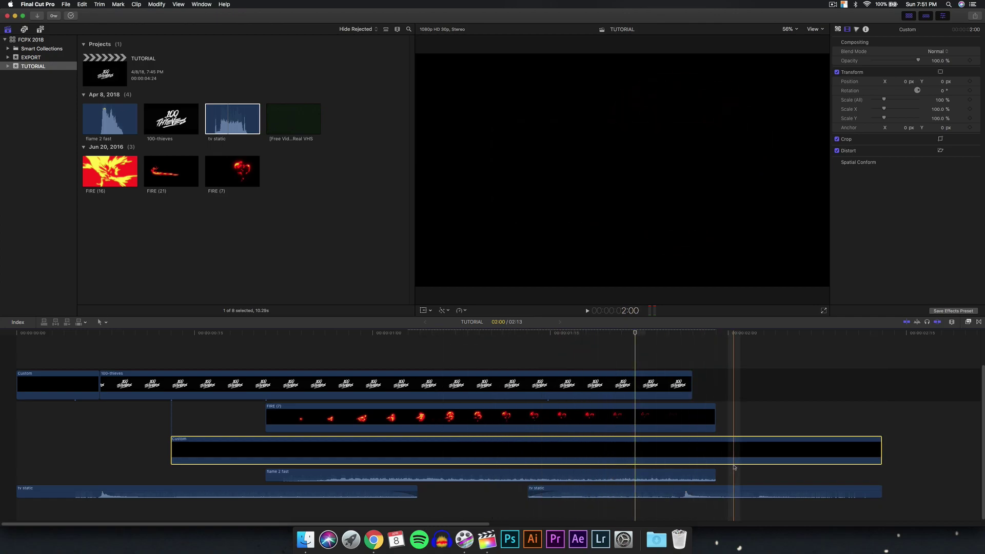
pyautogui.click(707, 478)
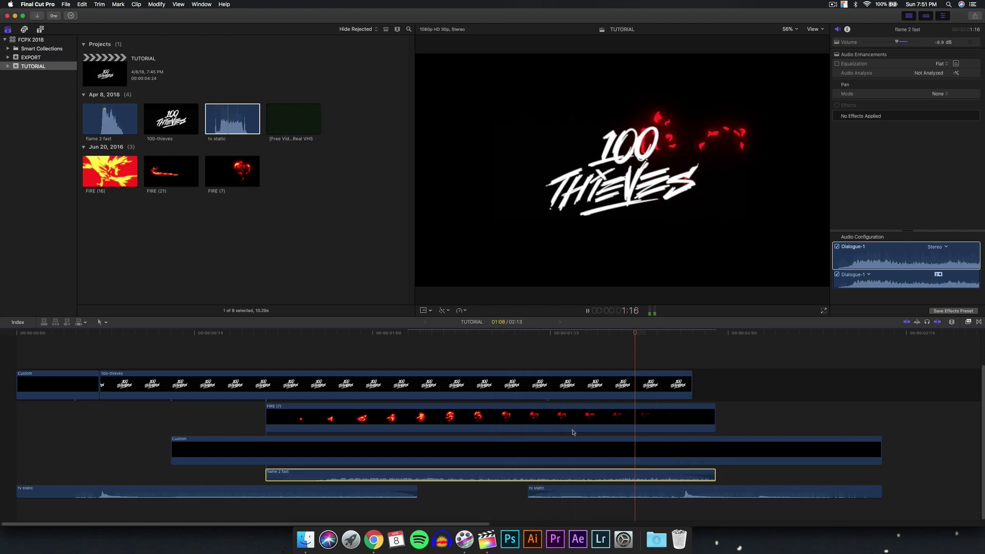
pyautogui.moveTo(581, 340); pyautogui.dragTo(554, 336)
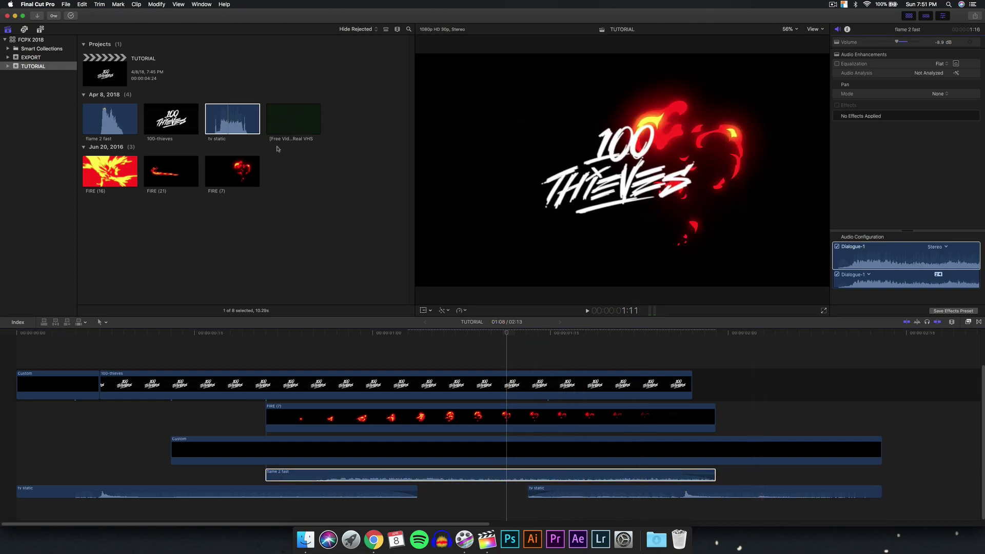
# - Add the VHS video above the other clips at the start of the timeline, and trim its start to about 1:07
pyautogui.click(286, 127)
pyautogui.moveTo(243, 249); pyautogui.dragTo(70, 349)
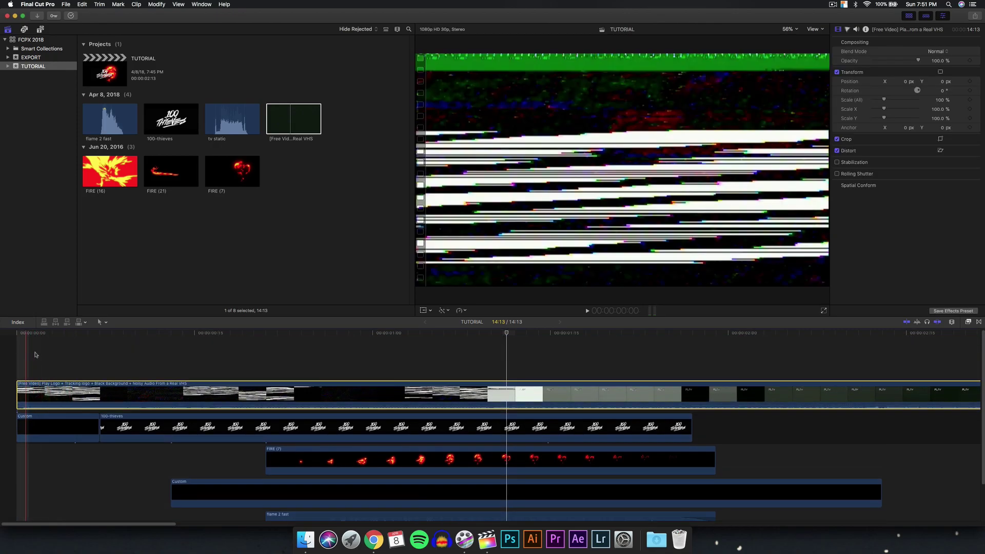
pyautogui.press('space')
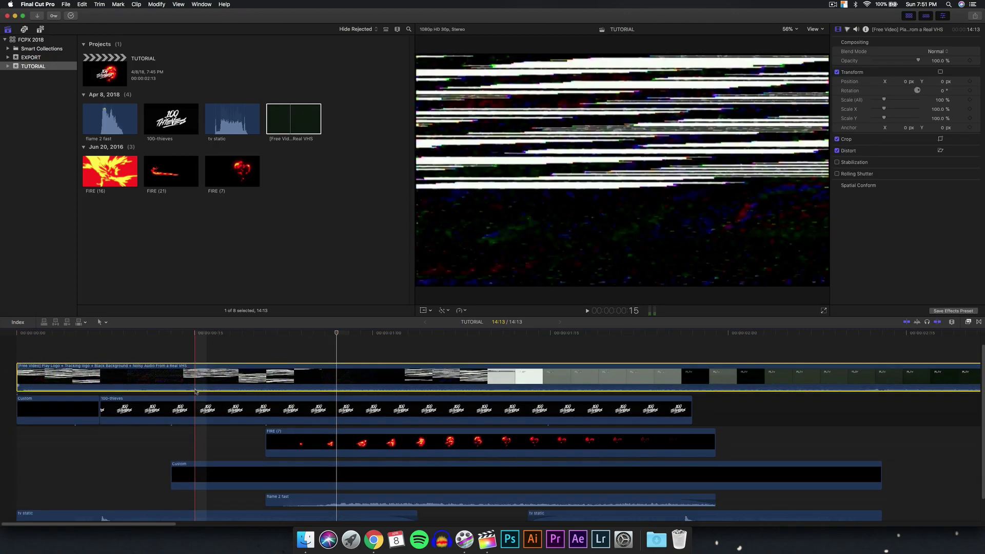
pyautogui.scroll(-2, 151, 384)
pyautogui.press('space')
pyautogui.moveTo(18, 362); pyautogui.dragTo(455, 370)
pyautogui.hscroll(3, 595, 381)
pyautogui.hscroll(4, 595, 381)
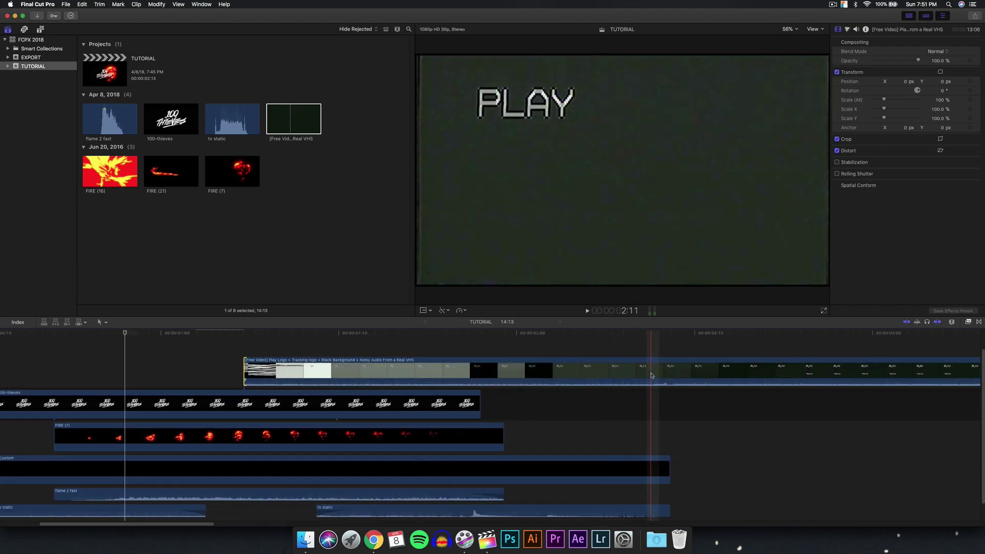
# - Extend the VHS clip's start back to about 1:04, split it at about 1:09 and delete the remainder, keeping five frames of static
pyautogui.click(250, 371)
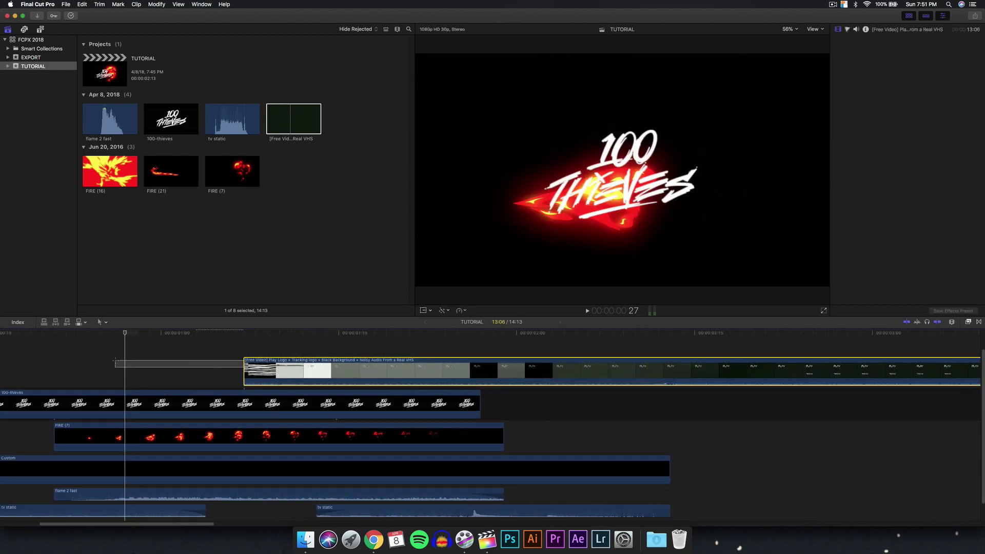
pyautogui.moveTo(244, 367); pyautogui.dragTo(214, 365)
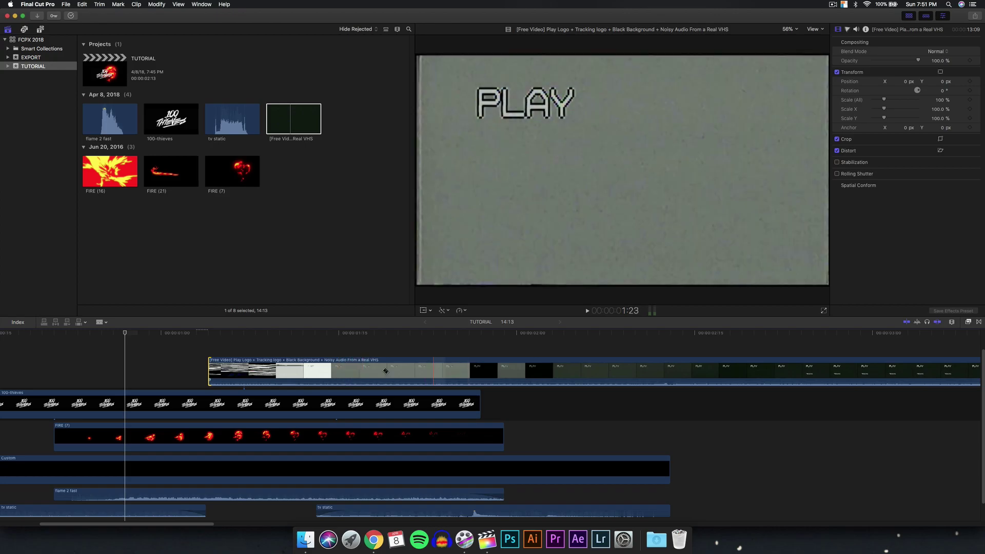
pyautogui.click(266, 368)
pyautogui.press('a')
pyautogui.click(321, 371)
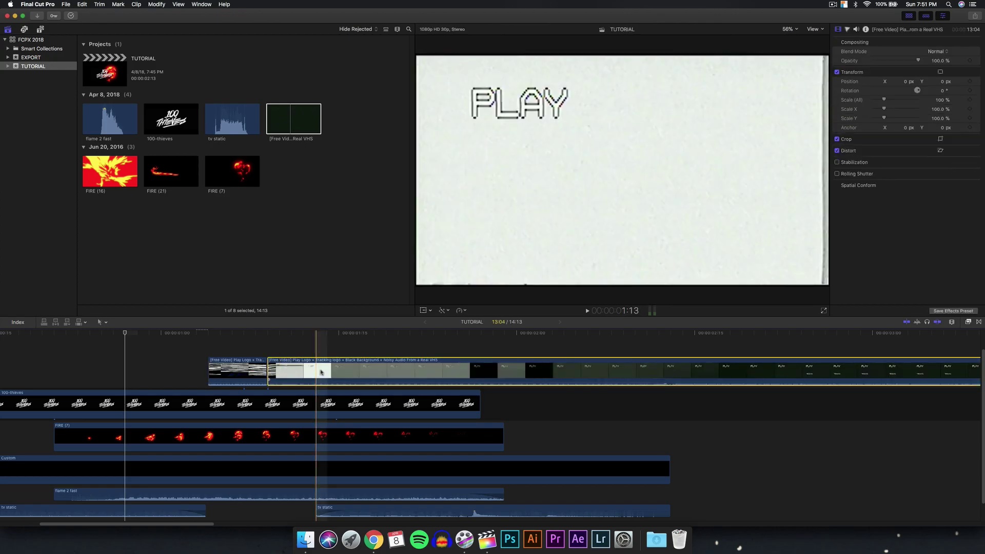
pyautogui.press('Delete')
pyautogui.hscroll(-3, 241, 368)
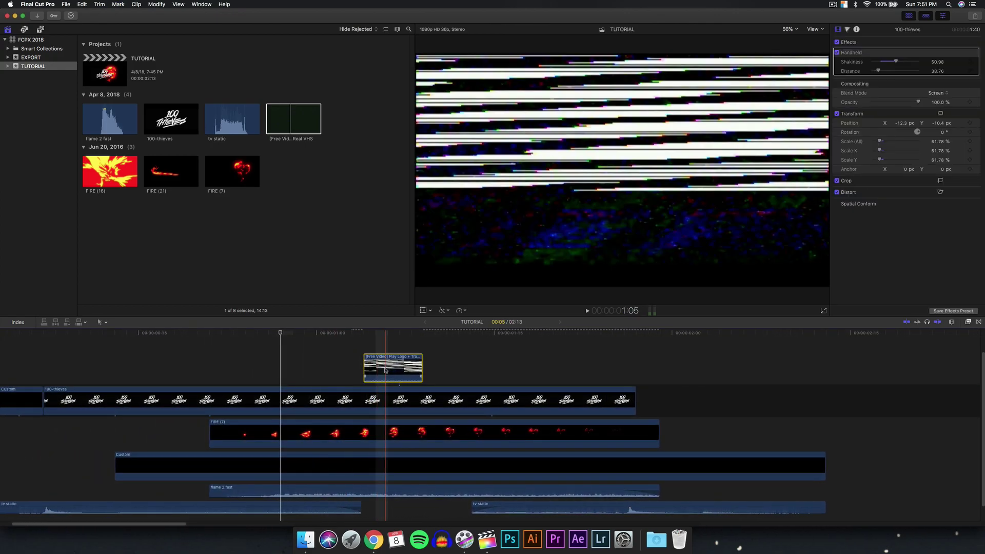
# - Play back the section around the short VHS static clip to check its look and sound
pyautogui.click(366, 359)
pyautogui.moveTo(369, 335); pyautogui.dragTo(286, 339)
pyautogui.press('space')
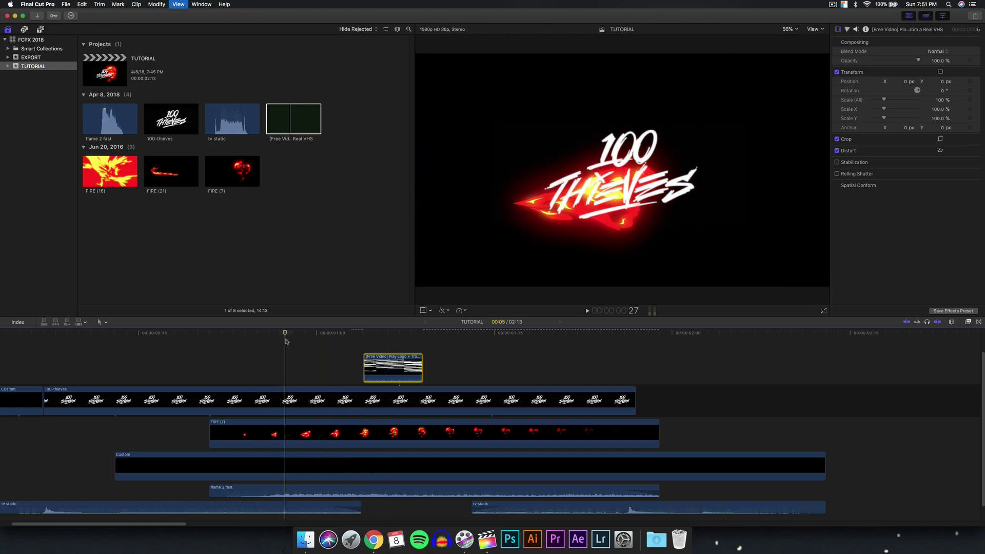
pyautogui.press('space')
pyautogui.press('space')
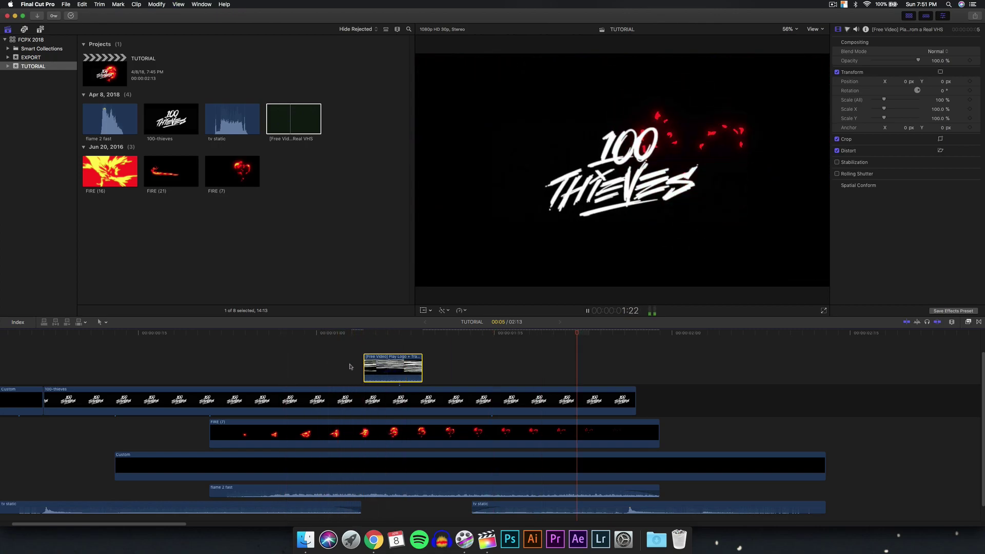
pyautogui.press('space')
pyautogui.scroll(-1, 359, 364)
pyautogui.hscroll(-1, 384, 359)
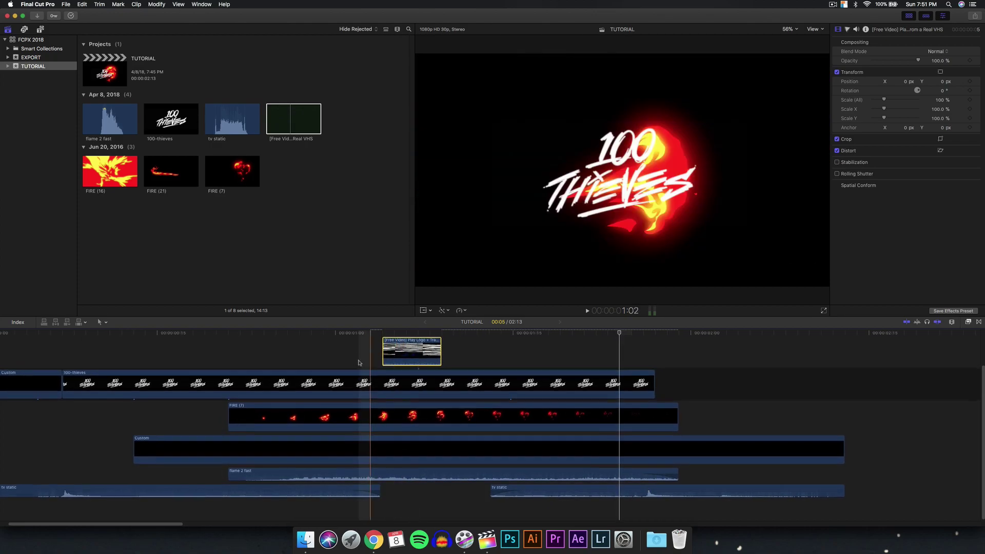
pyautogui.press('space')
pyautogui.press('space')
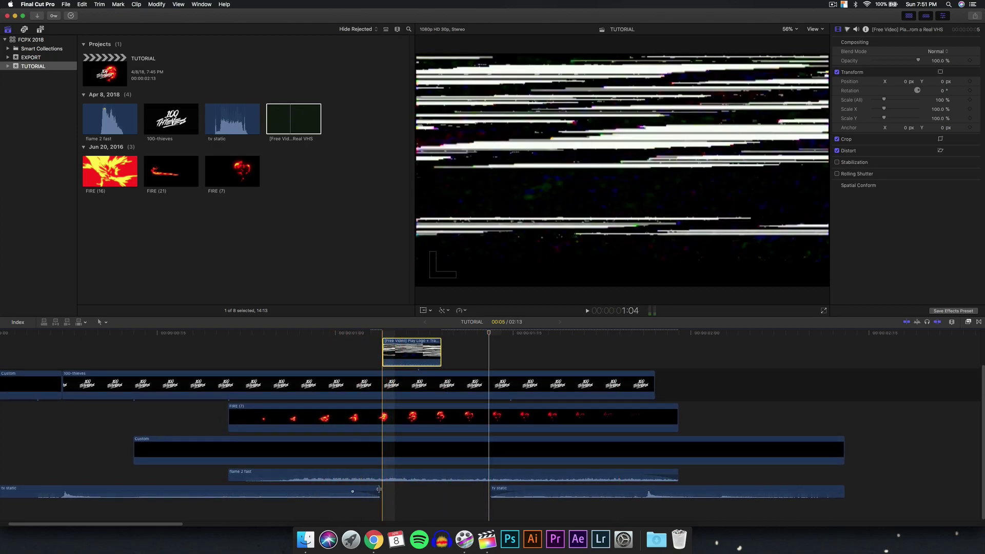
# - Extend the first tv static audio to about 1:10, and shift the VHS clip one frame later so both end together
pyautogui.moveTo(431, 491); pyautogui.dragTo(452, 492)
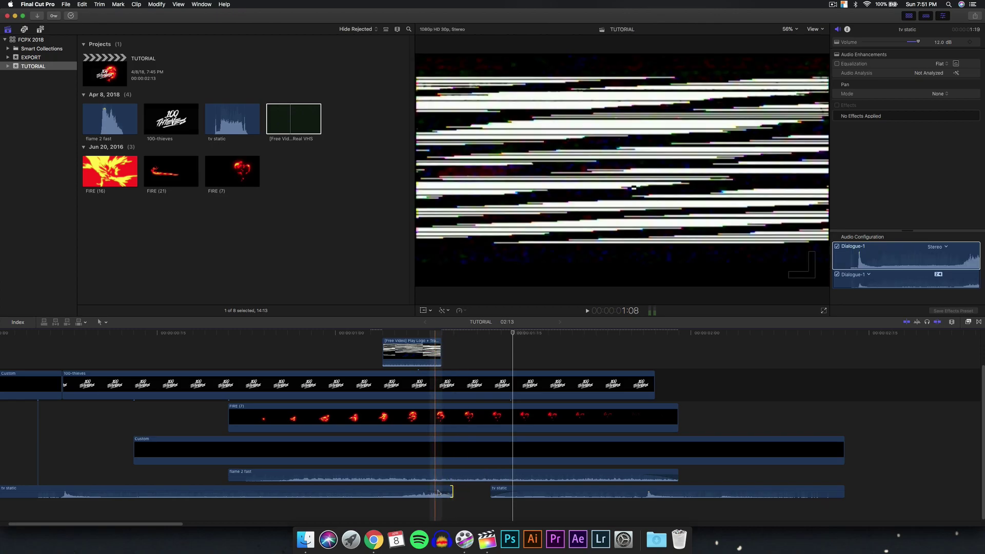
pyautogui.hscroll(-1, 423, 495)
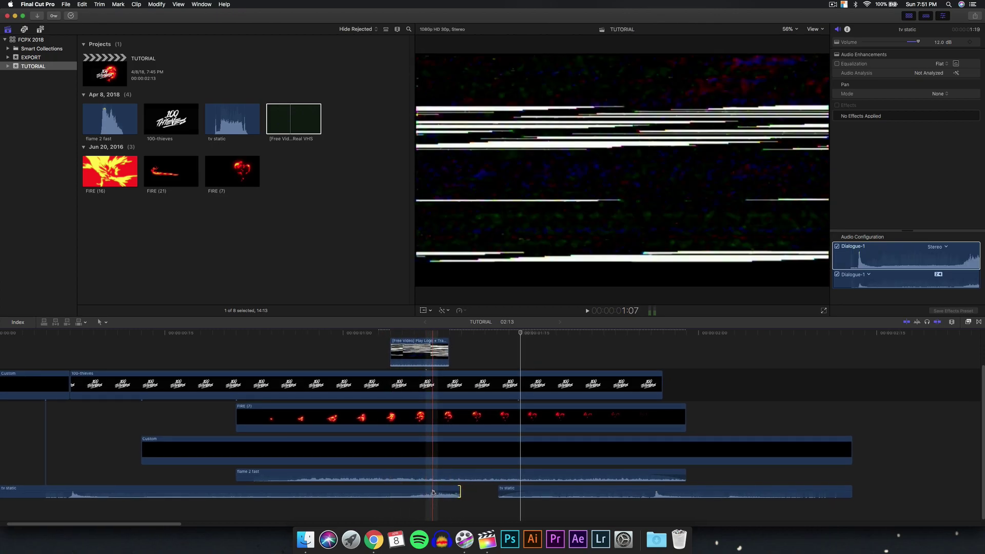
pyautogui.click(432, 351)
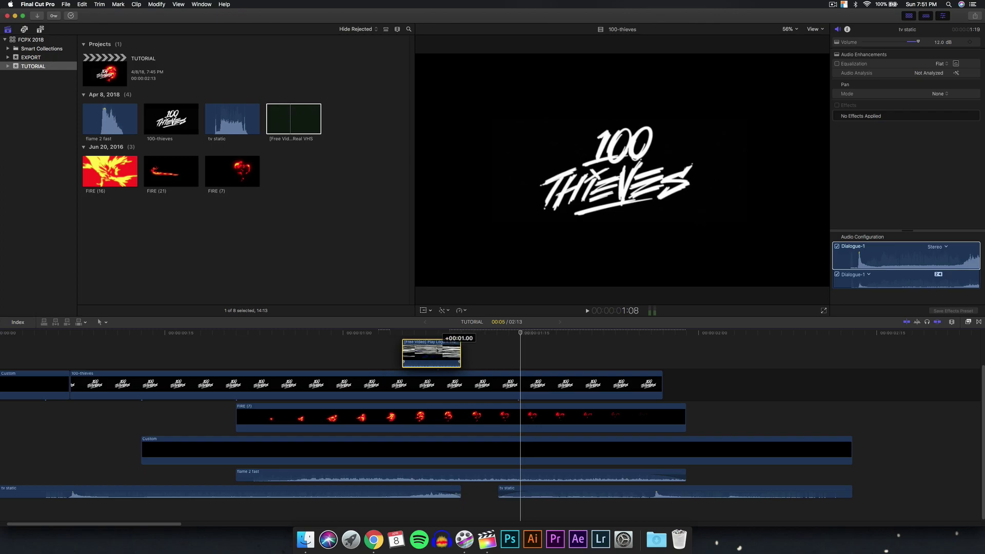
pyautogui.moveTo(437, 350); pyautogui.dragTo(438, 351)
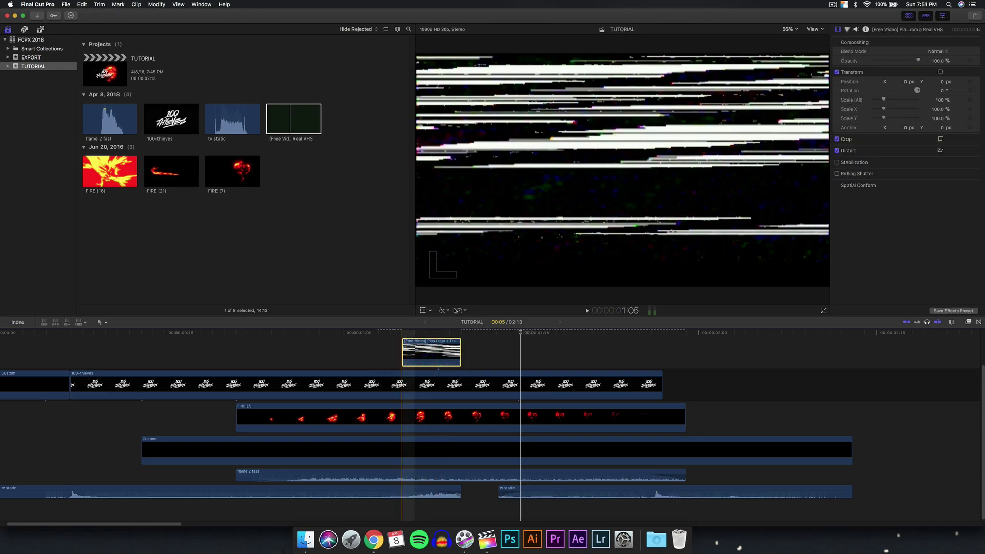
# - Hide the media browser and play back the flame and VHS static section in the larger viewer
pyautogui.click(908, 16)
pyautogui.press('space')
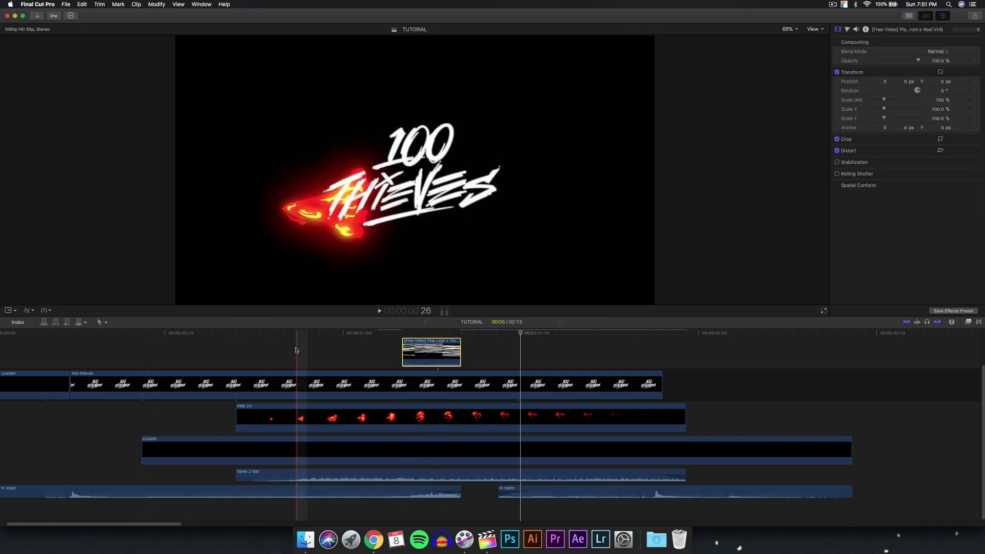
pyautogui.press('space')
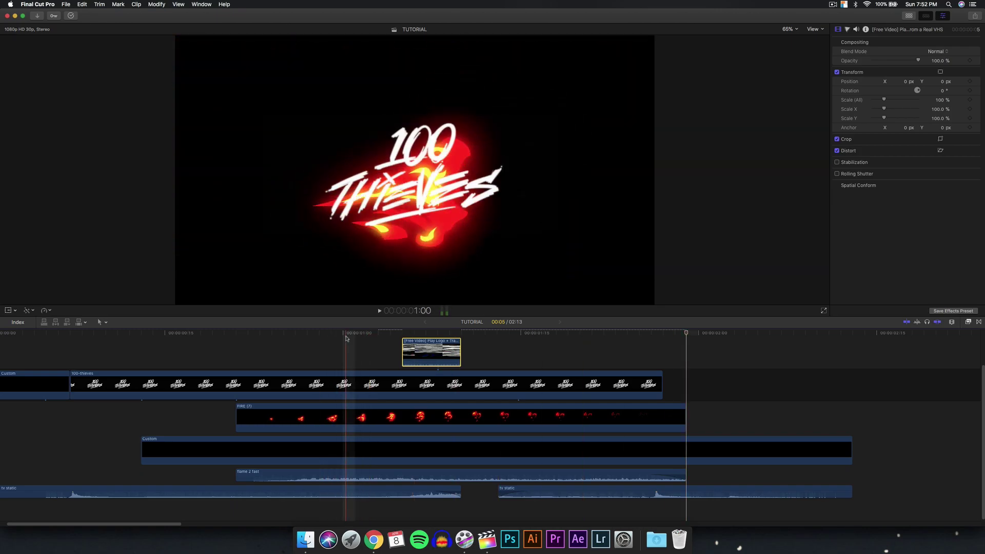
pyautogui.press('space')
pyautogui.press('space')
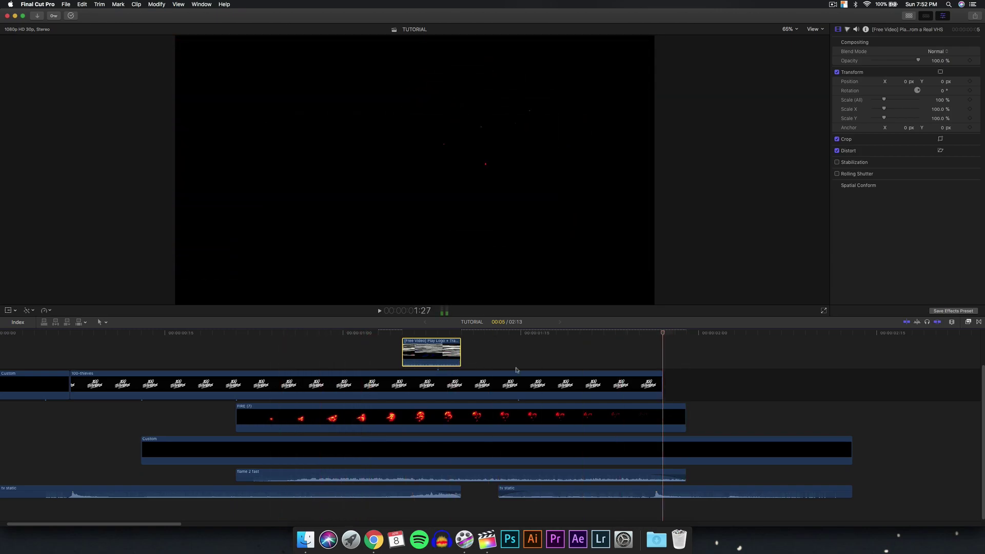
pyautogui.hscroll(1, 591, 399)
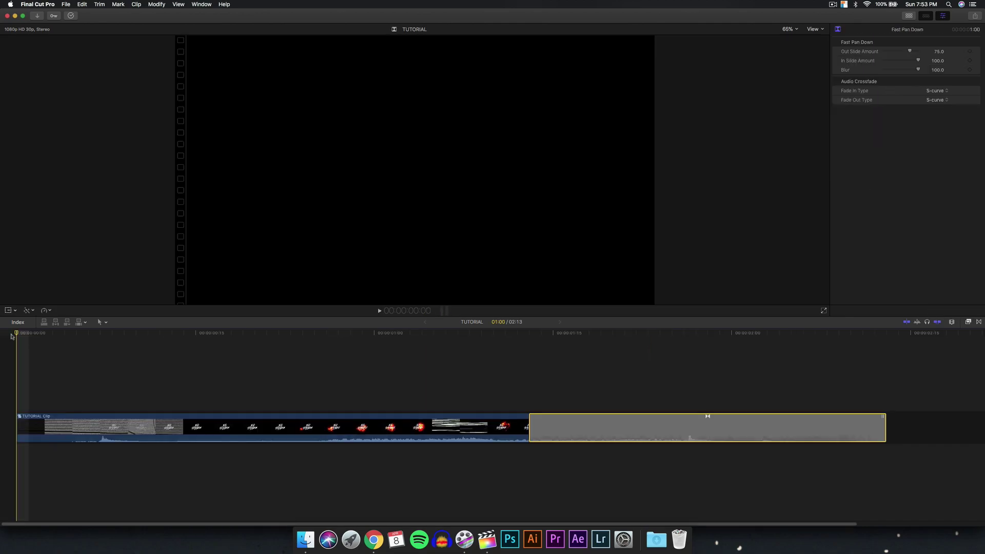